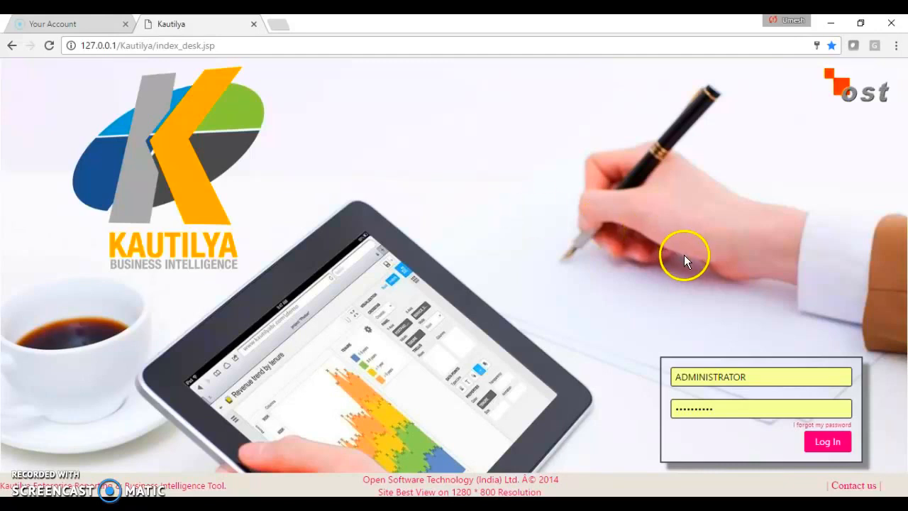
# - Log in with the prefilled administrator account and start the search query "show me my REVENUE"
pyautogui.click(828, 447)
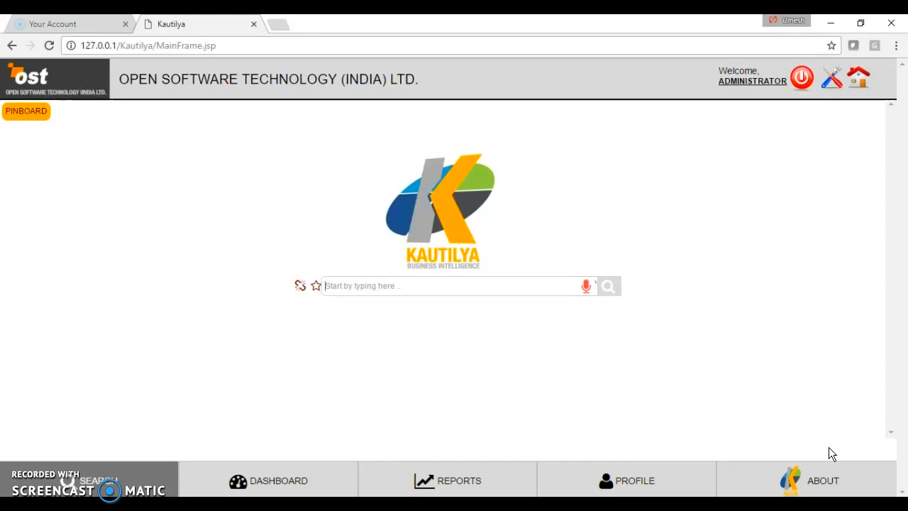
pyautogui.click(405, 287)
pyautogui.write('show')
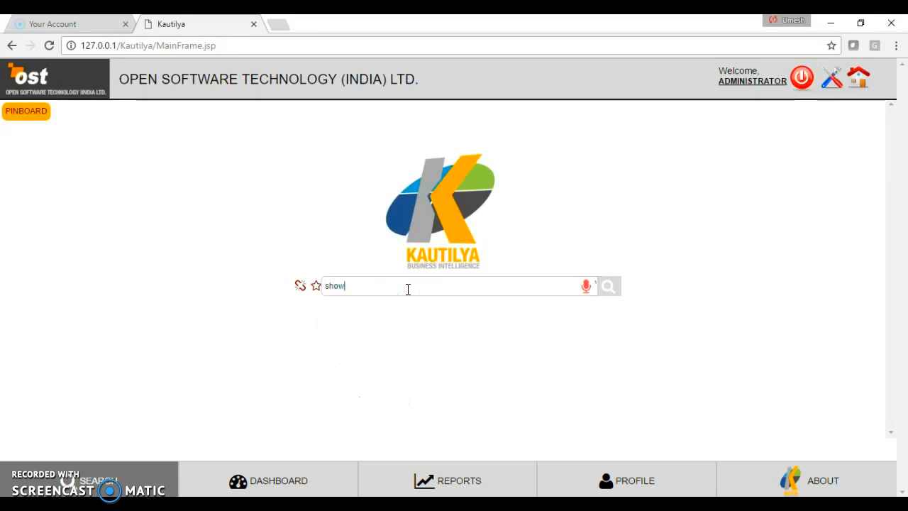
pyautogui.write(' m')
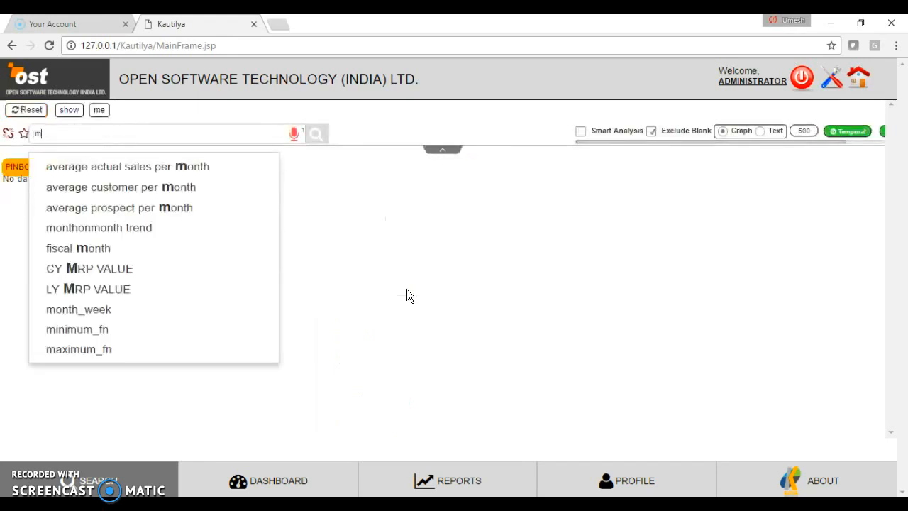
pyautogui.write('e my reve')
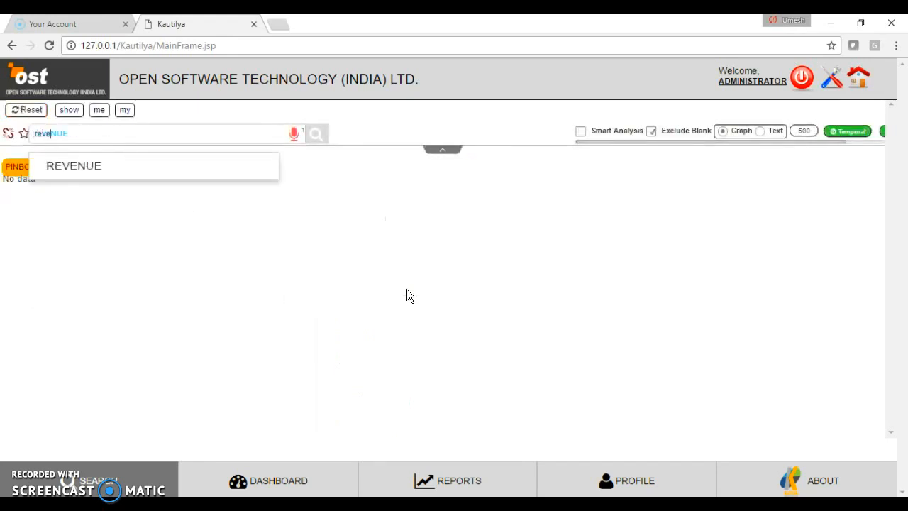
pyautogui.press('Down')
pyautogui.press('Return')
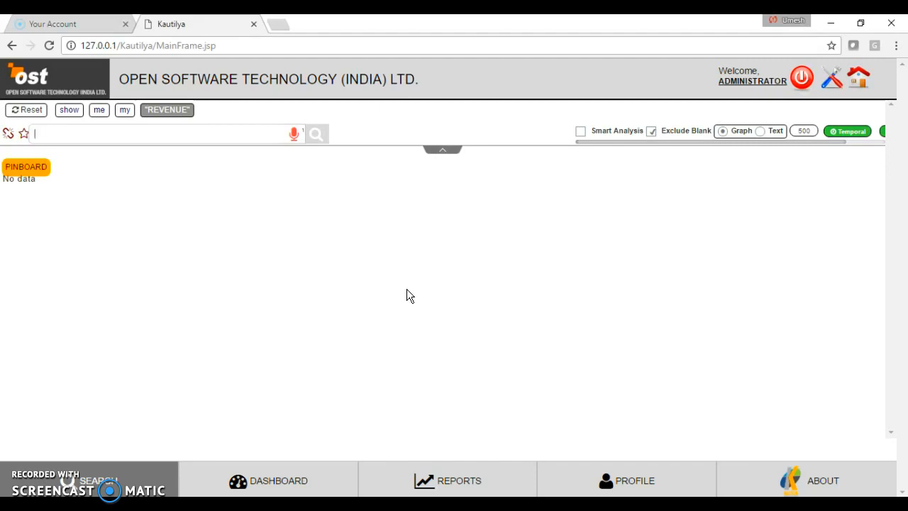
# - Add WITH DISCOUNT and totaleye to the query and pin the resulting totals to the story
pyautogui.write('wit')
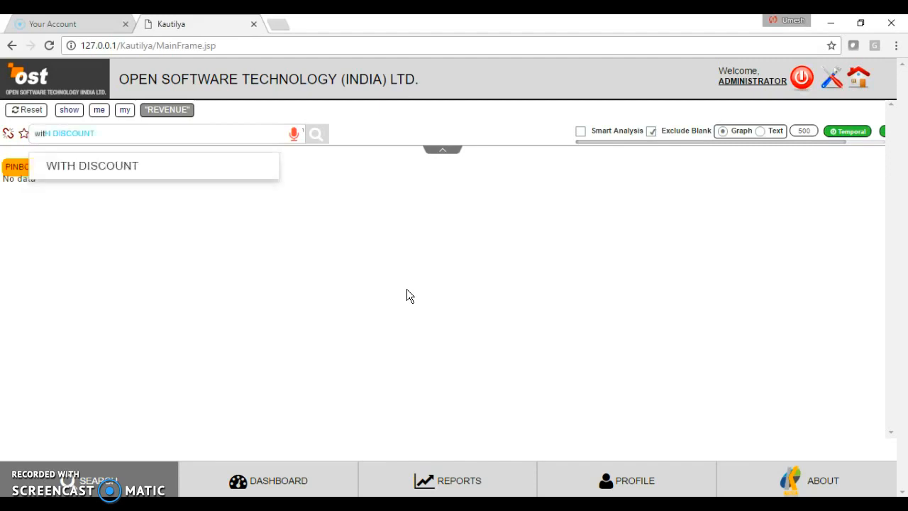
pyautogui.press('Down')
pyautogui.press('Return')
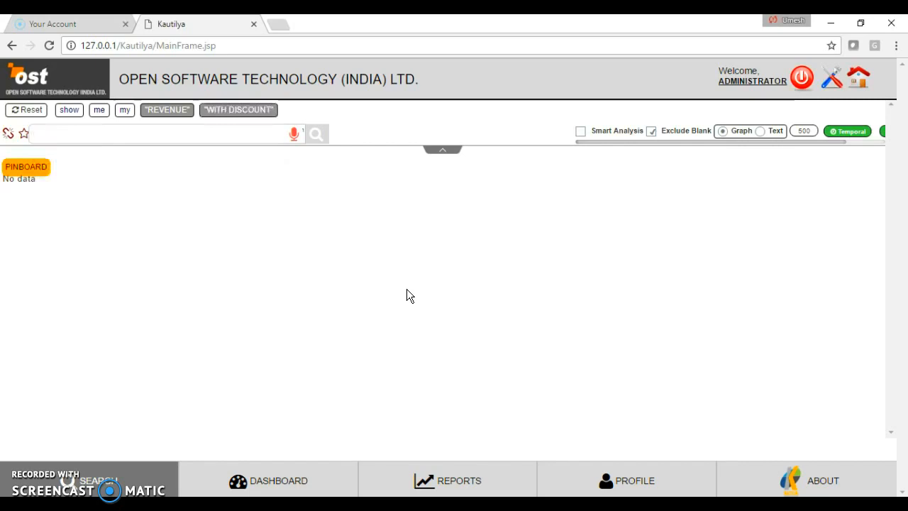
pyautogui.write('to')
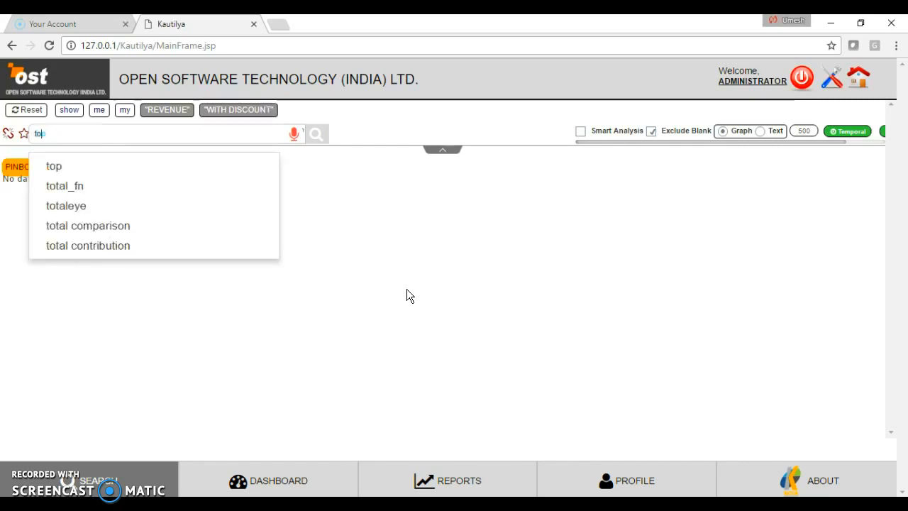
pyautogui.write('t')
pyautogui.press('Down')
pyautogui.press('Down')
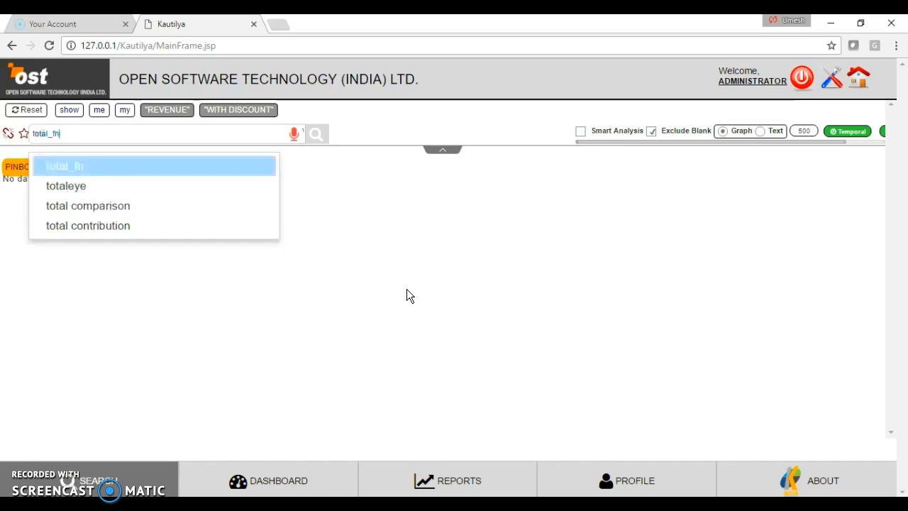
pyautogui.press('Return')
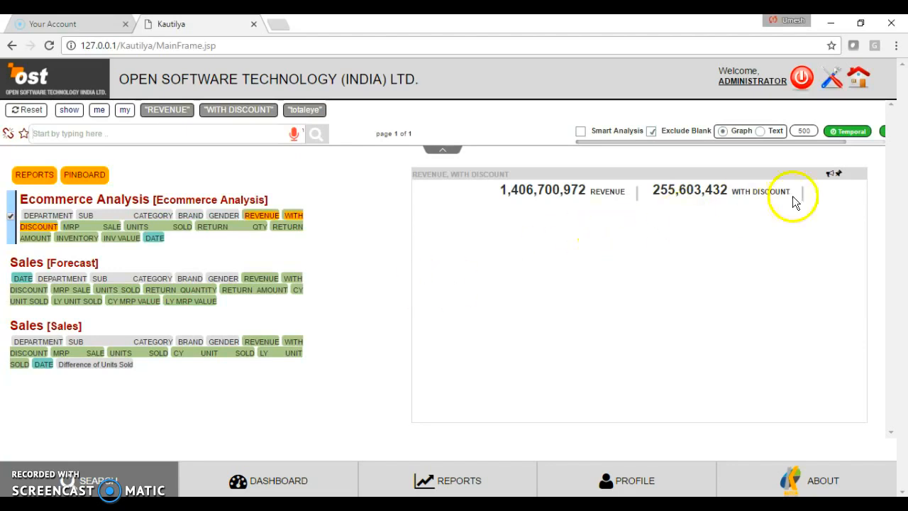
pyautogui.click(839, 174)
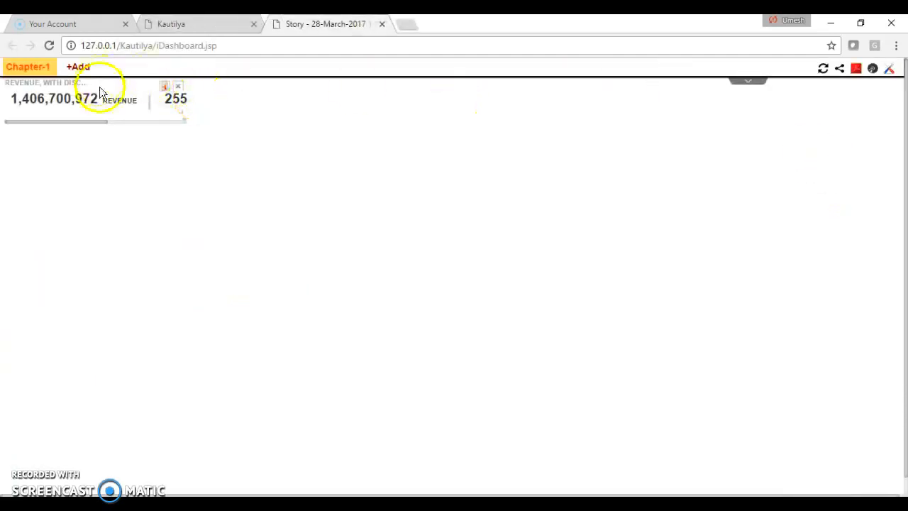
# - Return to the Kautilya search page and remove the REVENUE, WITH DISCOUNT and totaleye terms from the query
pyautogui.click(171, 26)
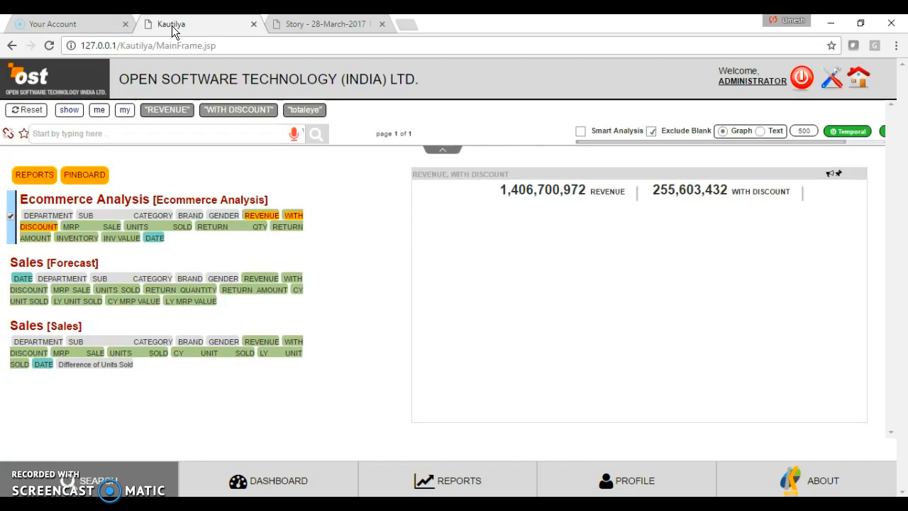
pyautogui.click(244, 110)
pyautogui.rightClick(245, 110)
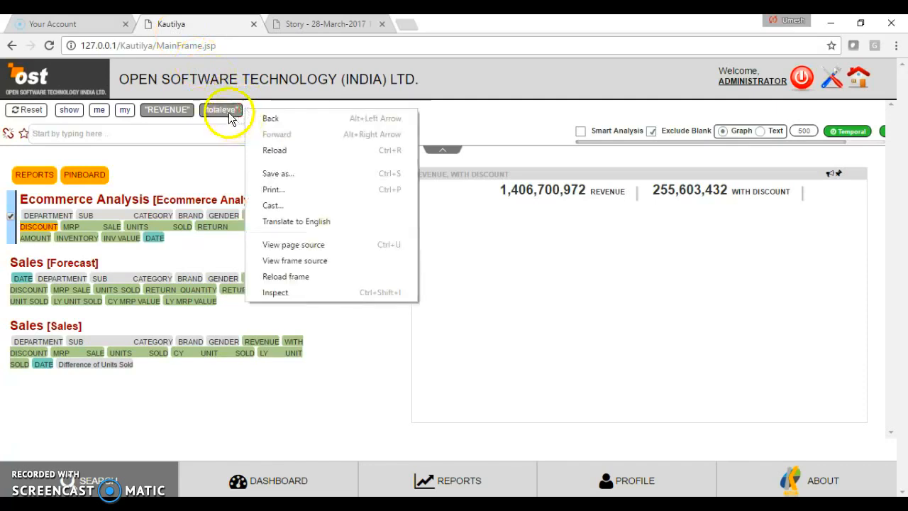
pyautogui.click(227, 111)
pyautogui.click(155, 114)
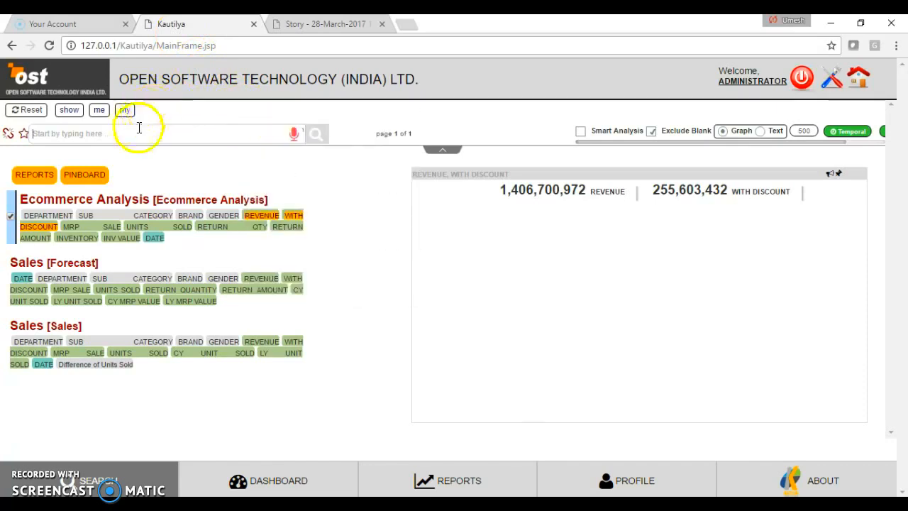
# - Add the terms daily and units sold after "show me my" in the query
pyautogui.click(140, 133)
pyautogui.write('daily')
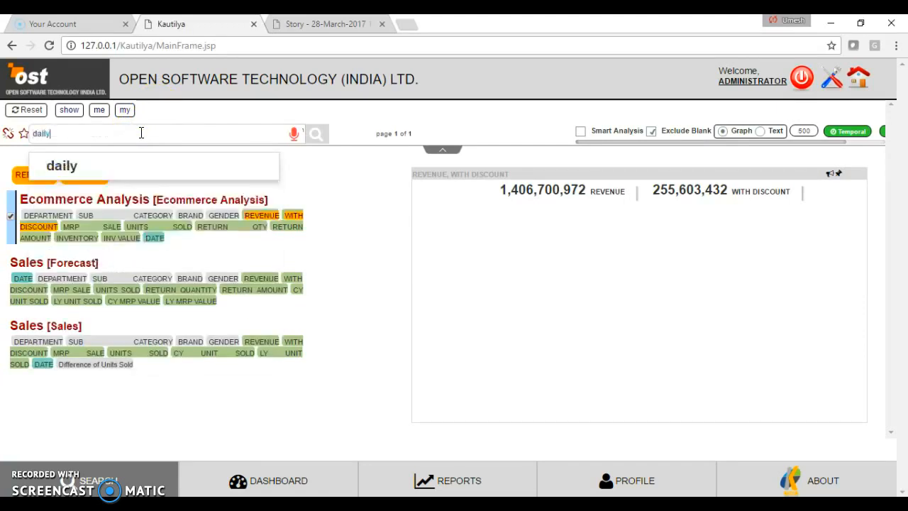
pyautogui.press('Return')
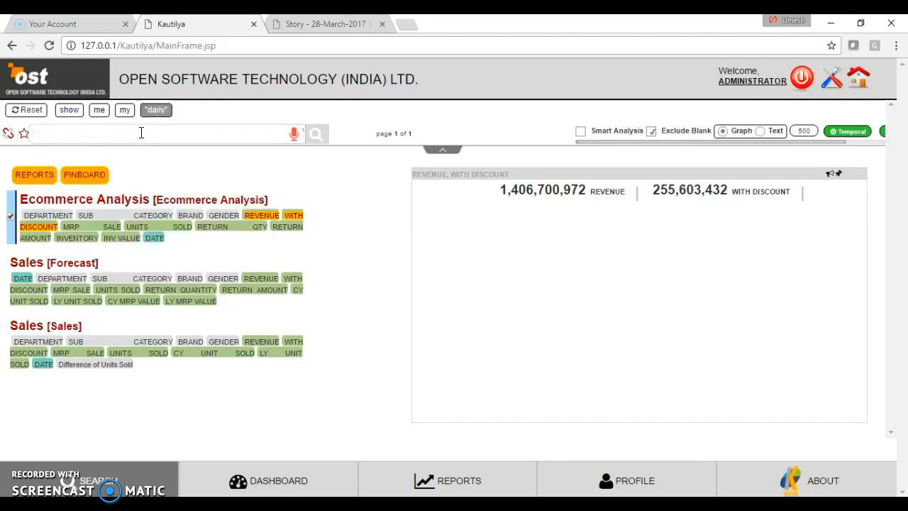
pyautogui.write('unit')
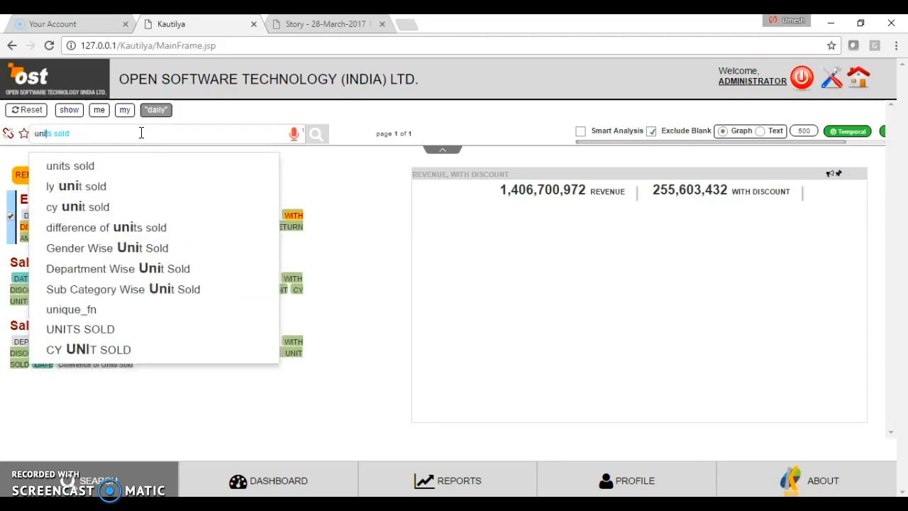
pyautogui.press('Return')
# - Limit the query with "for last year" and pin the daily units sold chart to the story
pyautogui.write('for')
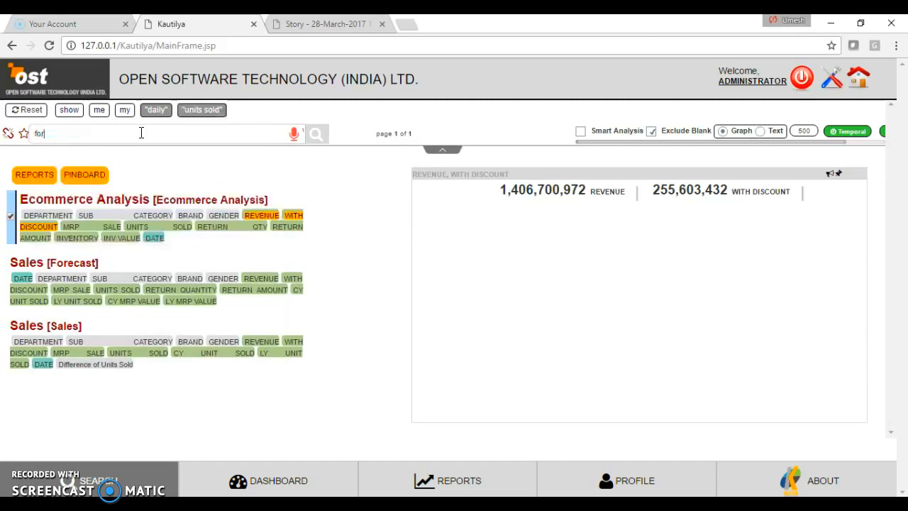
pyautogui.press('Return')
pyautogui.write('last')
pyautogui.press('Return')
pyautogui.write('year')
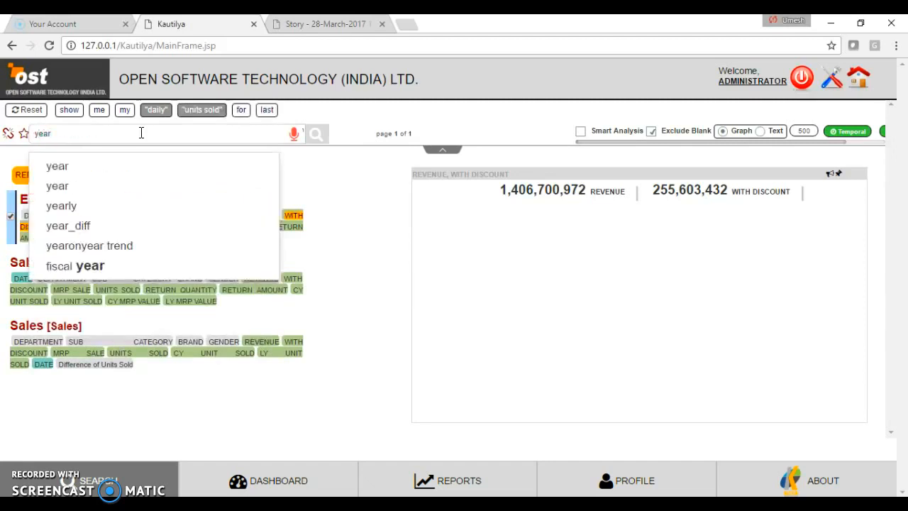
pyautogui.press('Return')
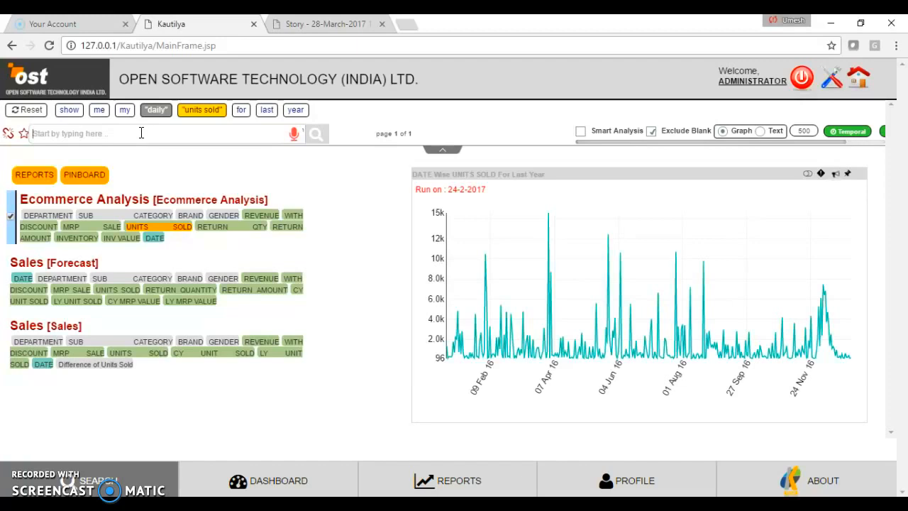
pyautogui.moveTo(439, 363)
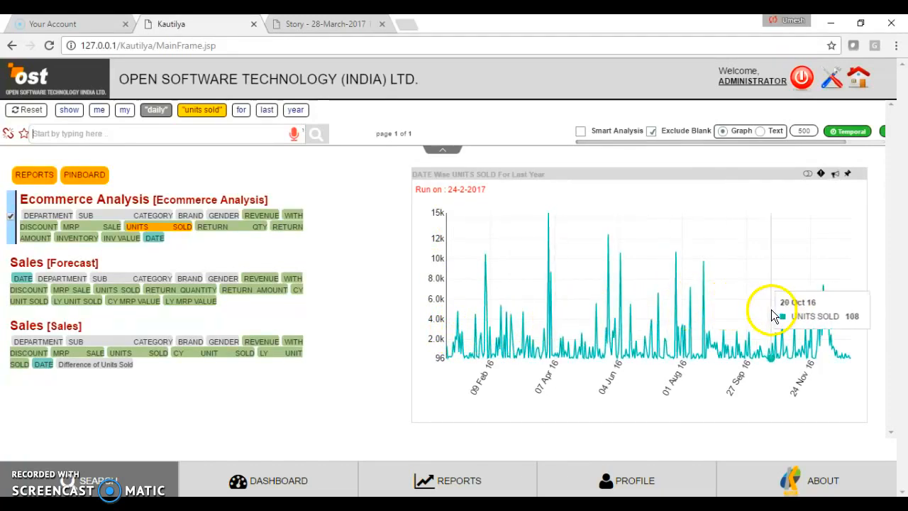
pyautogui.click(847, 173)
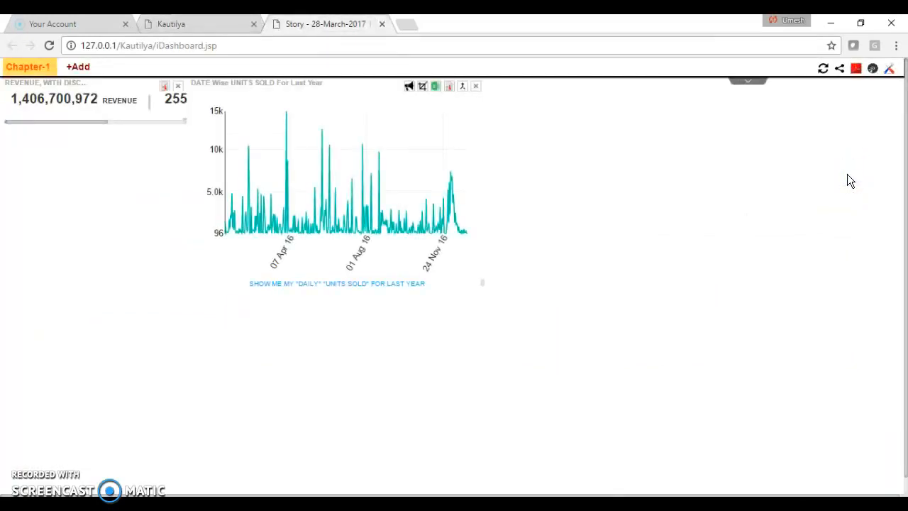
# - Return to the search page and remove daily, for, last and year from the query, keeping units sold
pyautogui.click(204, 25)
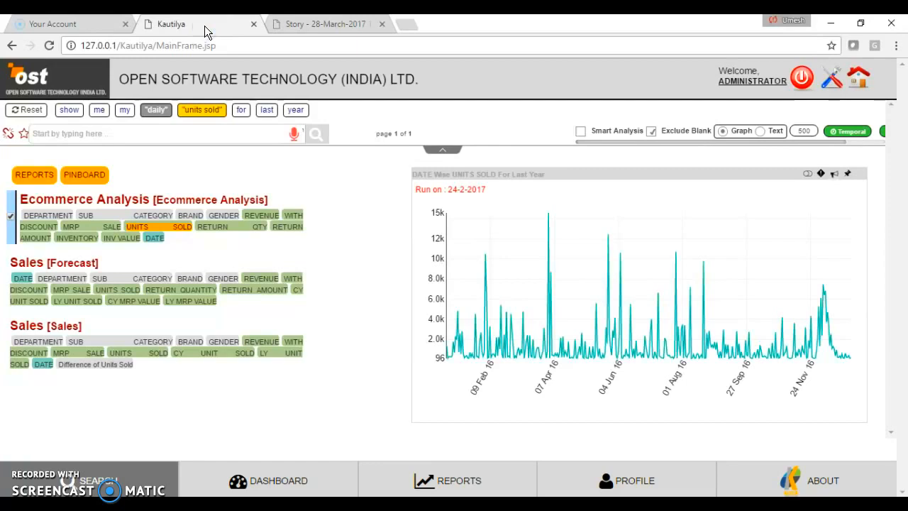
pyautogui.click(150, 112)
pyautogui.click(226, 112)
pyautogui.click(226, 112)
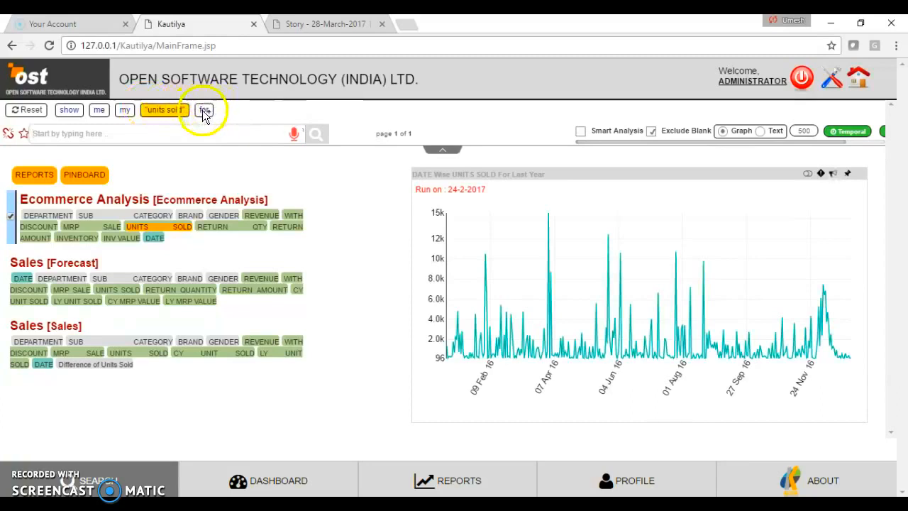
pyautogui.click(204, 112)
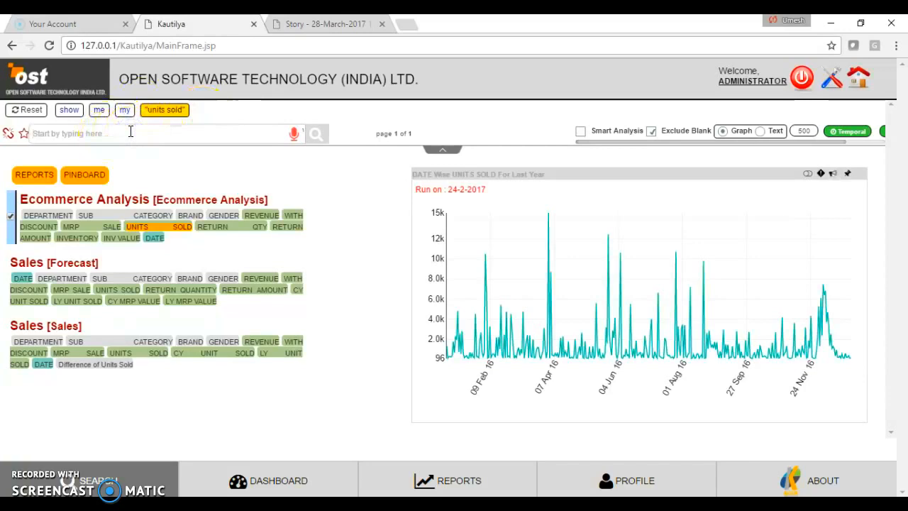
# - Add the term monthly to the query and place it before units sold
pyautogui.write('monthl')
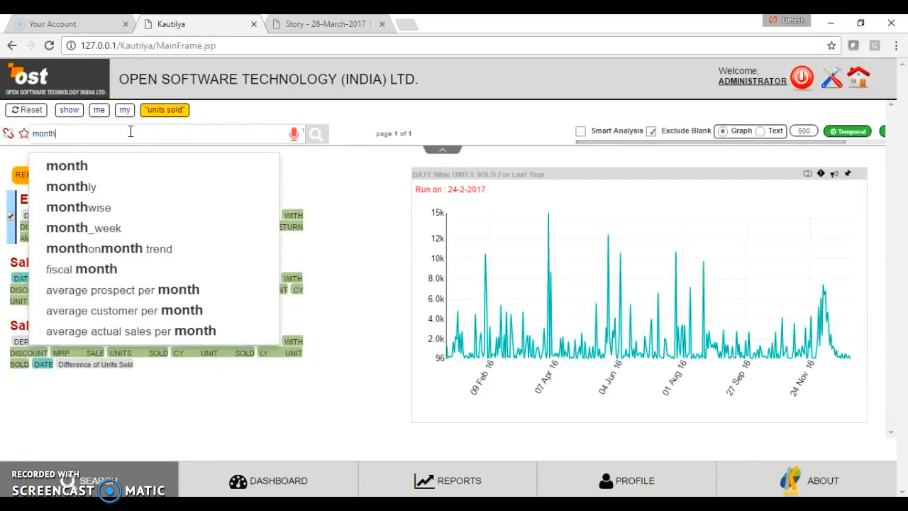
pyautogui.write('y')
pyautogui.press('Return')
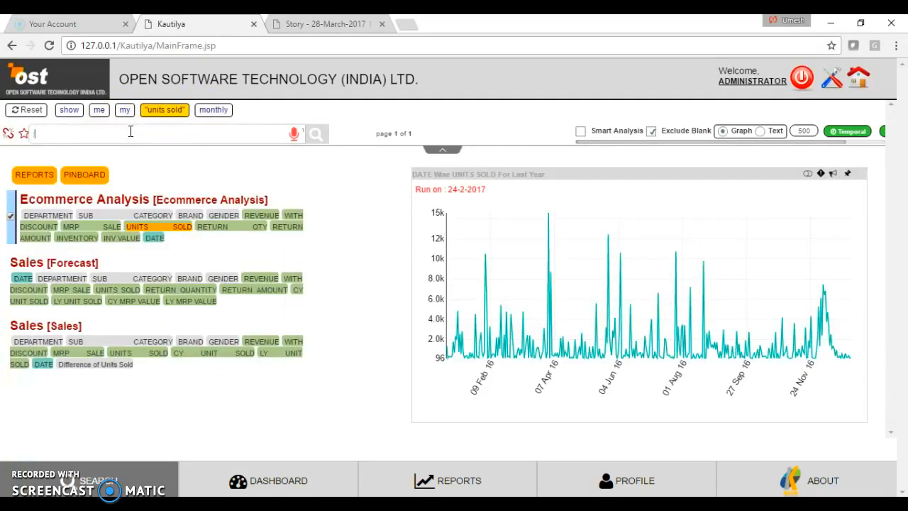
pyautogui.moveTo(227, 111); pyautogui.dragTo(153, 111)
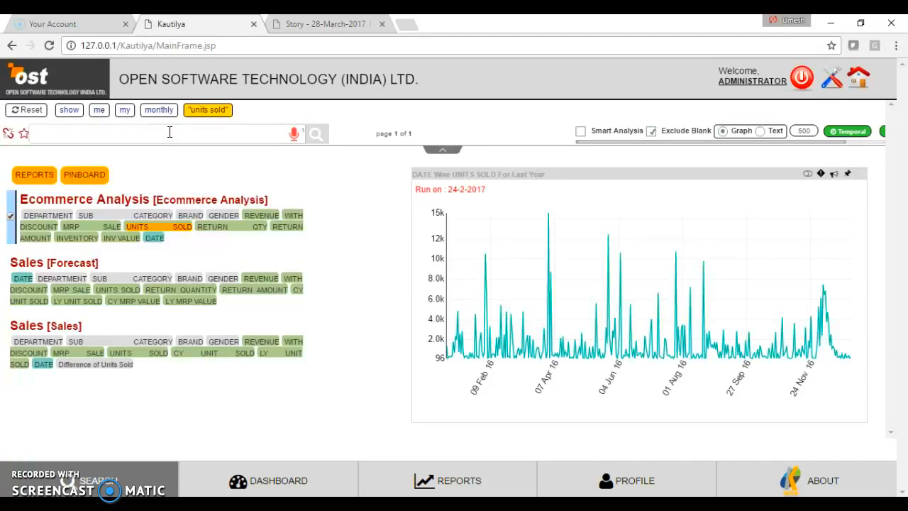
# - Add _agg to the monthly units sold query and pin the resulting line chart to the story
pyautogui.write('_agg')
pyautogui.press('Return')
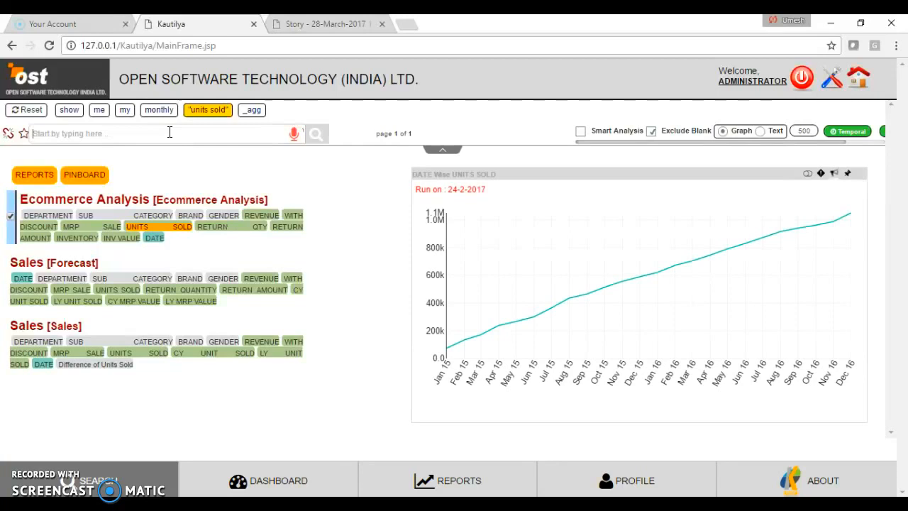
pyautogui.moveTo(448, 347)
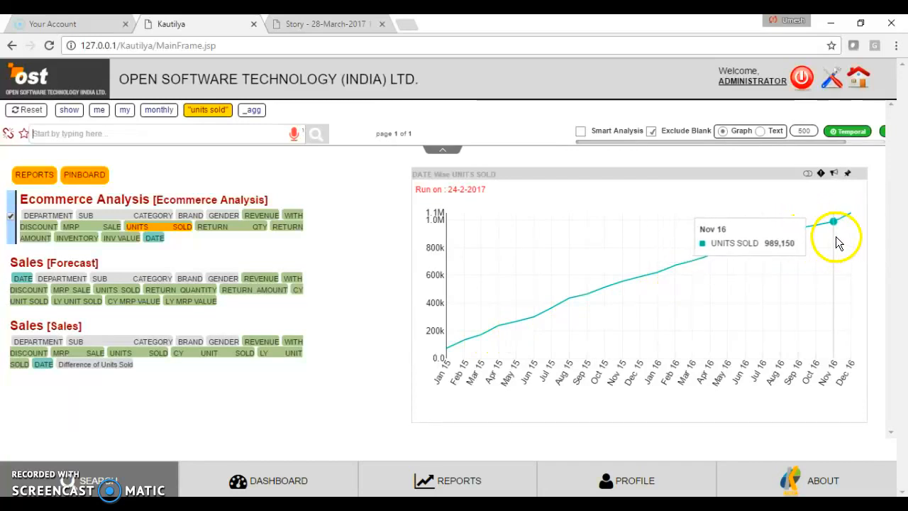
pyautogui.click(849, 176)
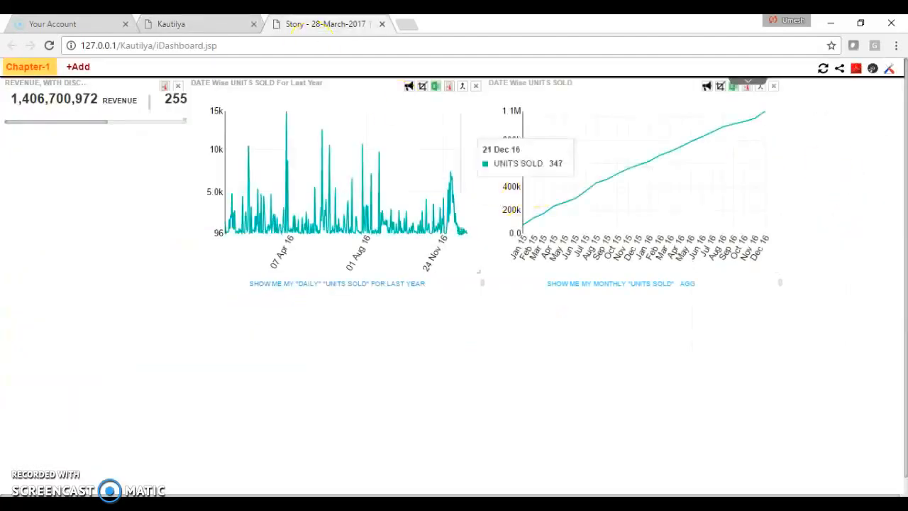
# - Return to the search page, reset the query and enter "what is my" followed by the mrp sale measure
pyautogui.click(162, 26)
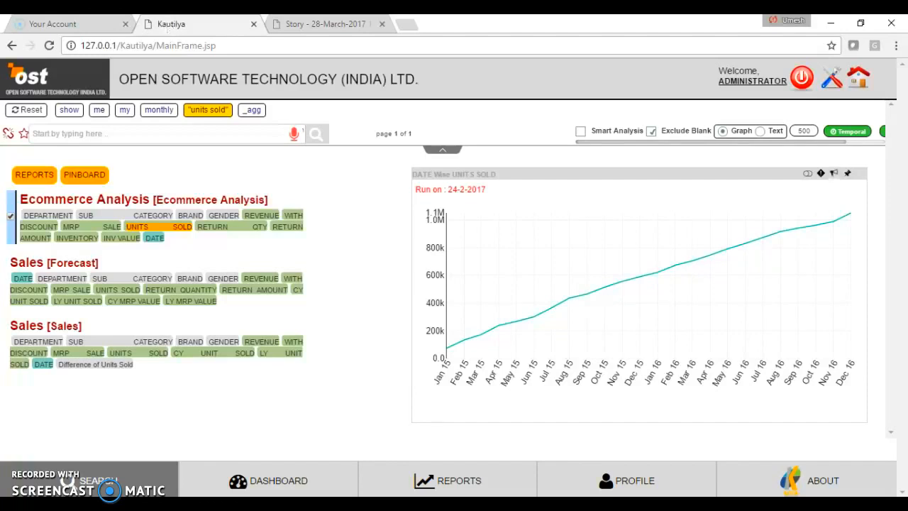
pyautogui.click(25, 111)
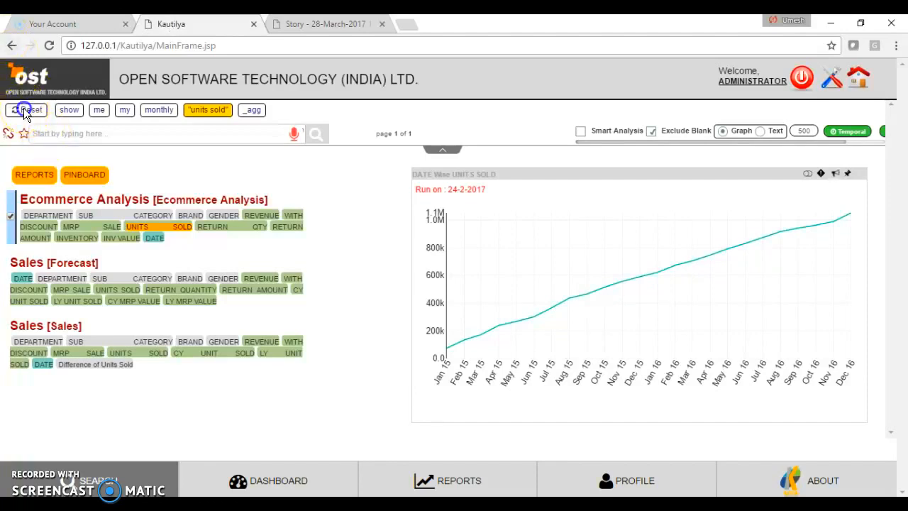
pyautogui.click(54, 132)
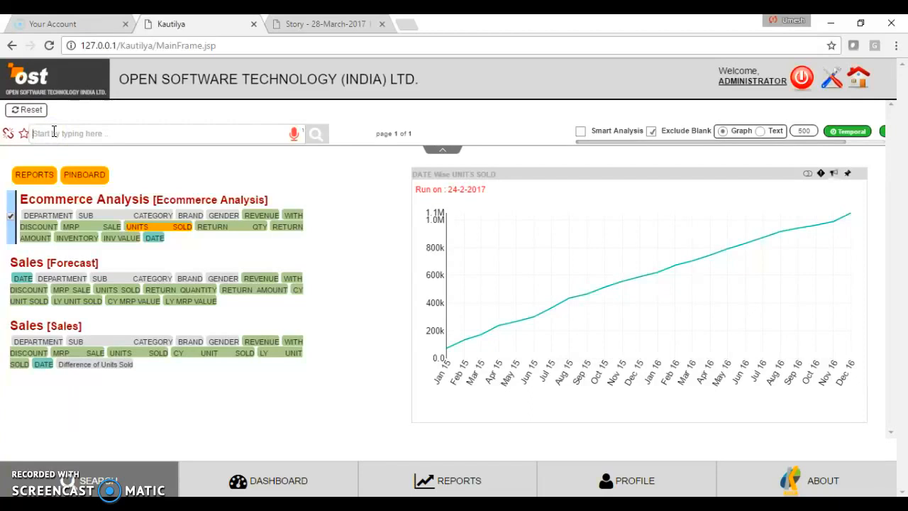
pyautogui.write('what is my')
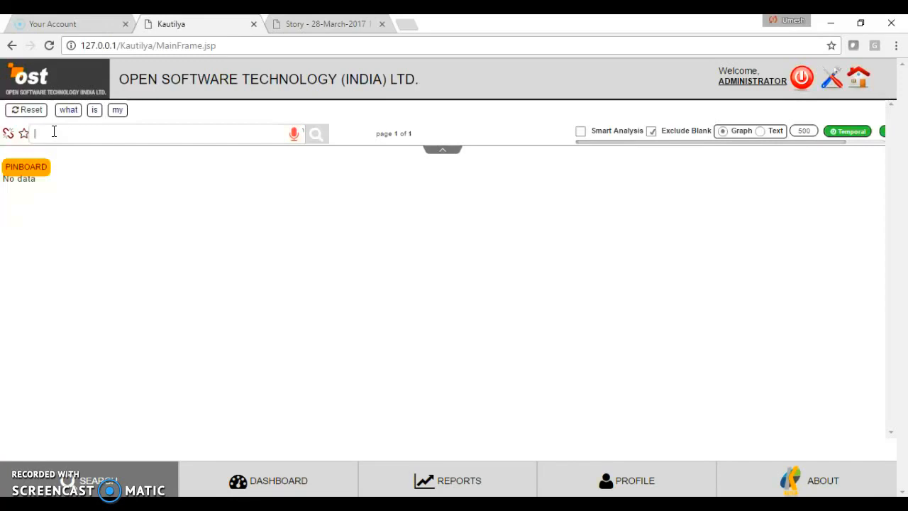
pyautogui.write(' mrp')
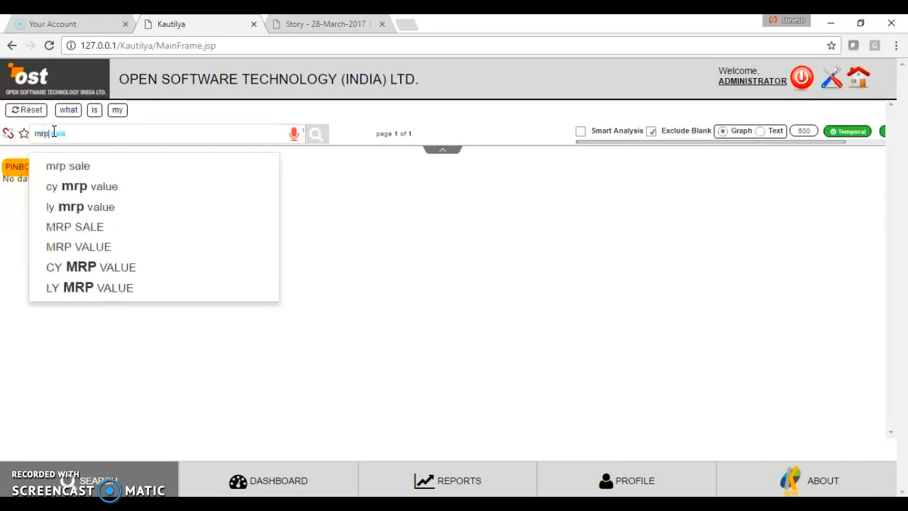
pyautogui.press('Return')
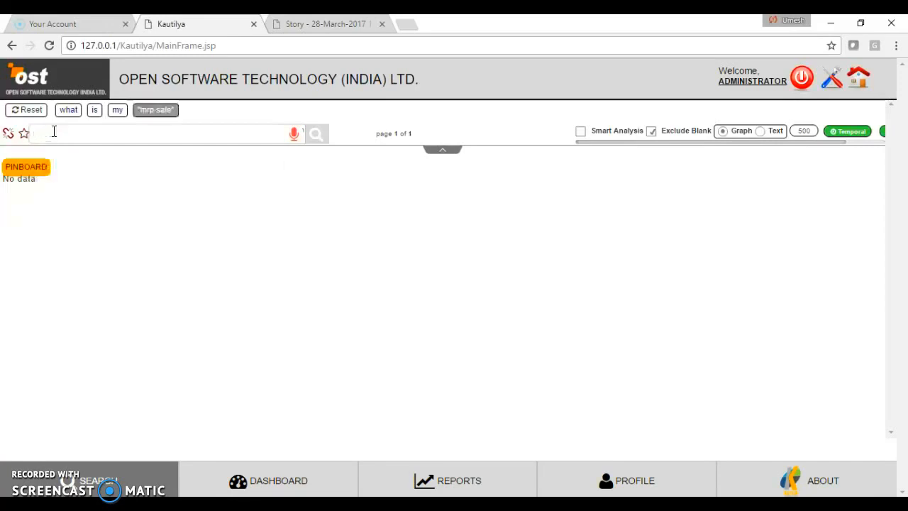
# - Extend the query with "to" and the revenue measure after mrp sale
pyautogui.write('top')
pyautogui.press('space')
pyautogui.write('reve')
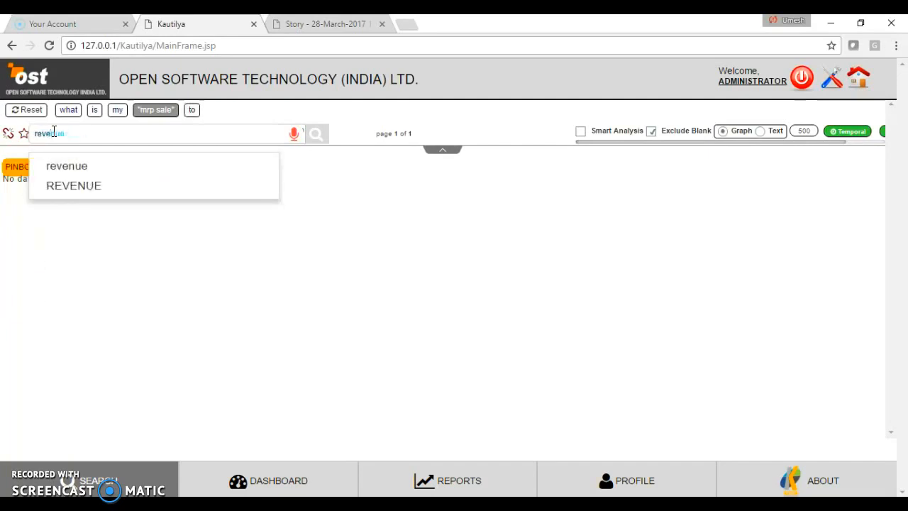
pyautogui.press('Down')
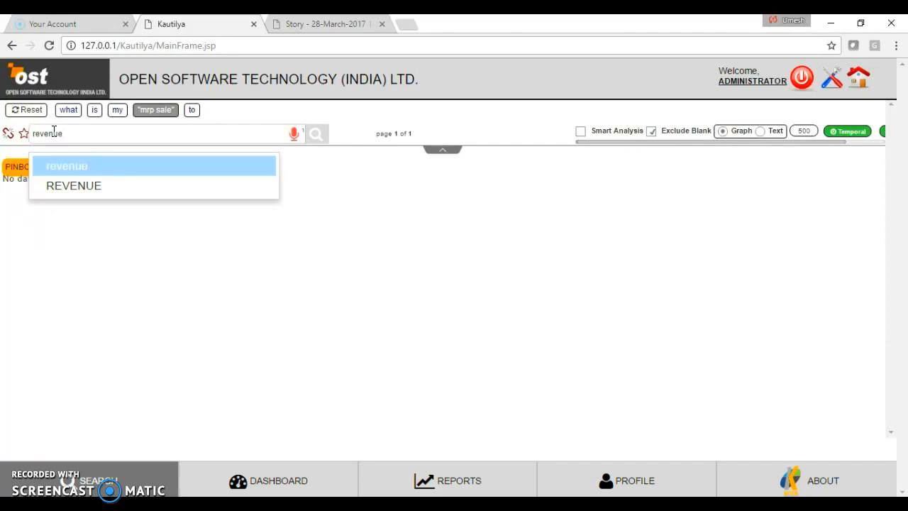
pyautogui.press('Return')
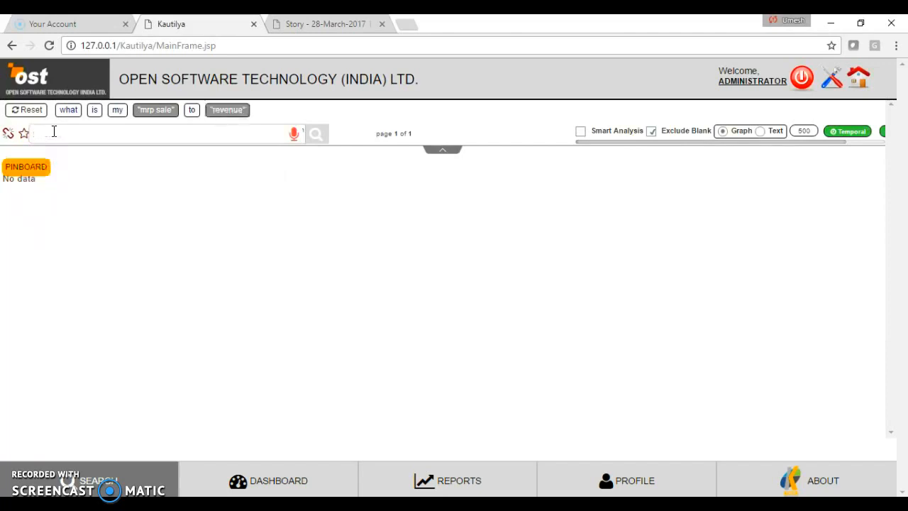
# - Add the liquidfill chart type to the mrp sale to revenue query and pin the resulting figure to the story
pyautogui.write('liquidfill')
pyautogui.press('Down')
pyautogui.press('Down')
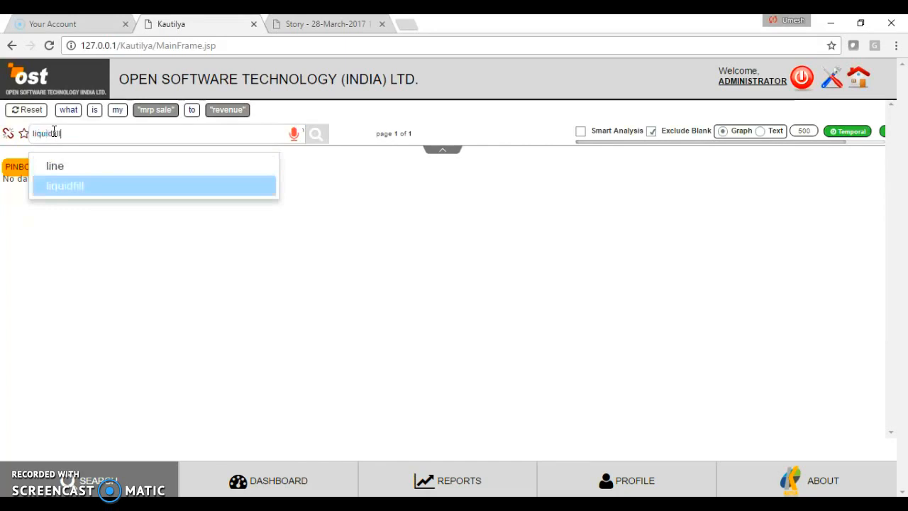
pyautogui.press('Return')
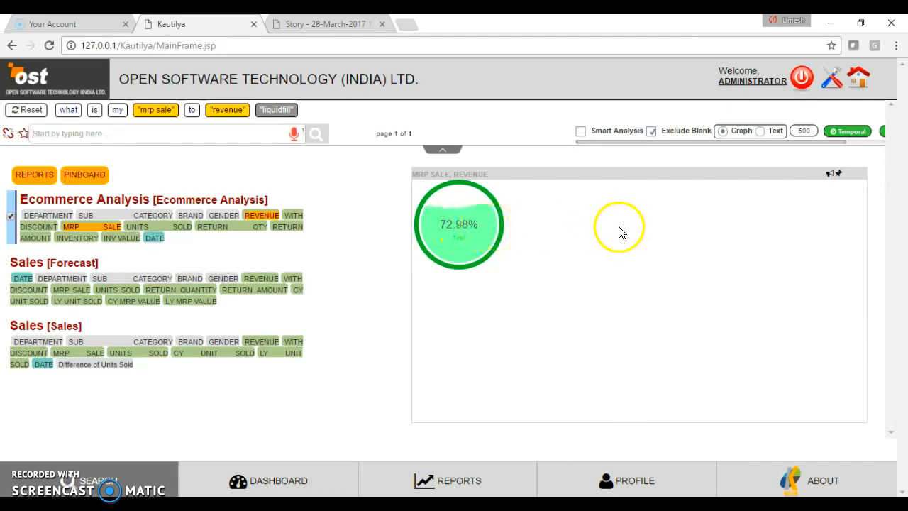
pyautogui.click(839, 179)
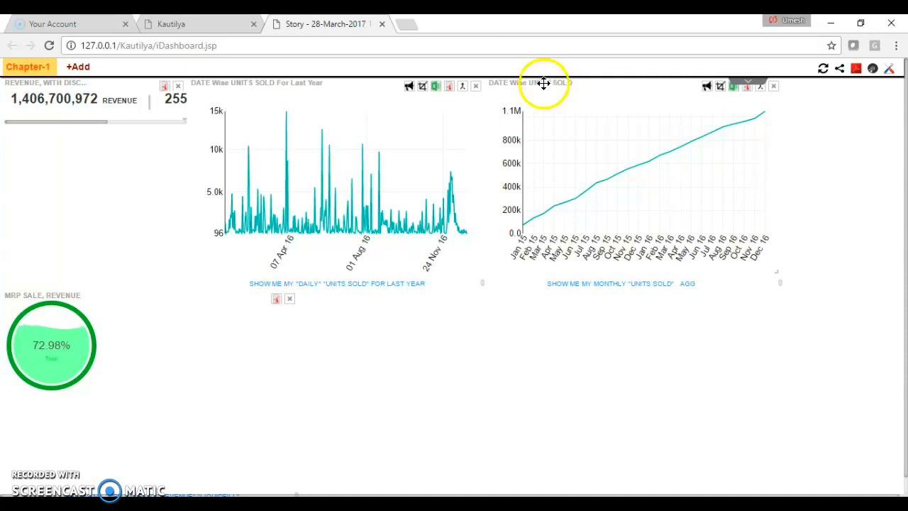
# - Return to the search page and remove mrp sale, to, revenue and liquidfill from the query, keeping "what is my"
pyautogui.click(185, 27)
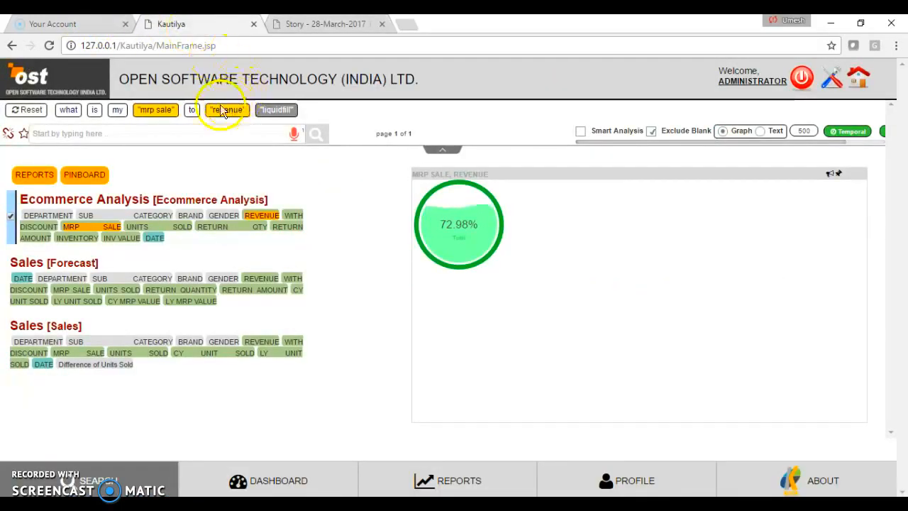
pyautogui.click(145, 110)
pyautogui.click(144, 111)
pyautogui.click(144, 110)
pyautogui.click(145, 110)
pyautogui.click(145, 131)
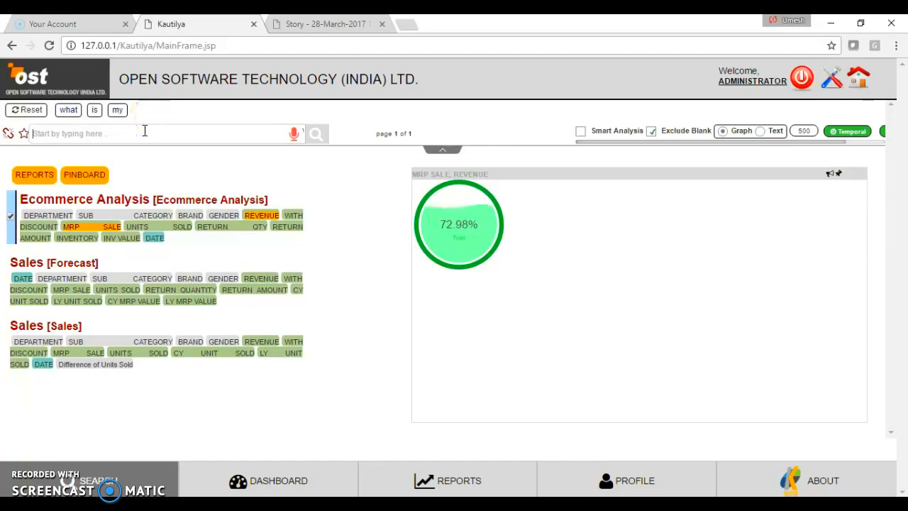
# - Add department, wise and with discount to the query after "what is my"
pyautogui.write('department')
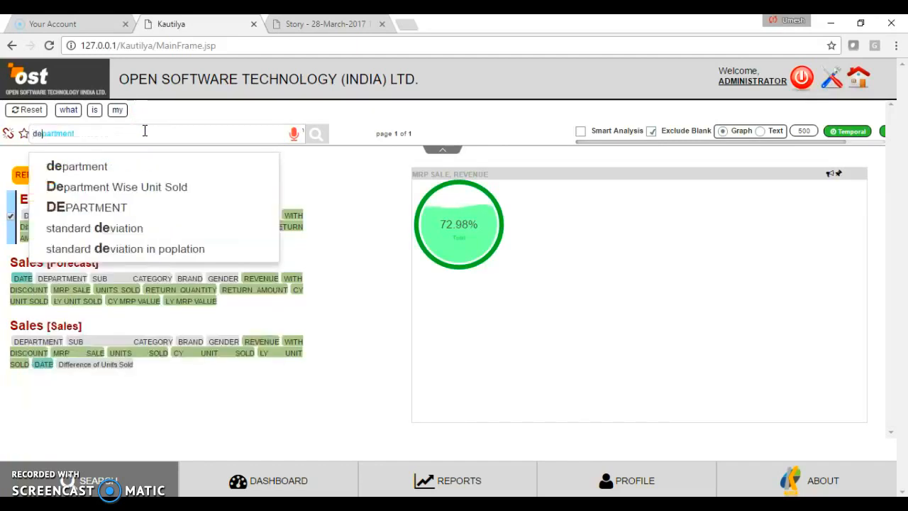
pyautogui.press('Down')
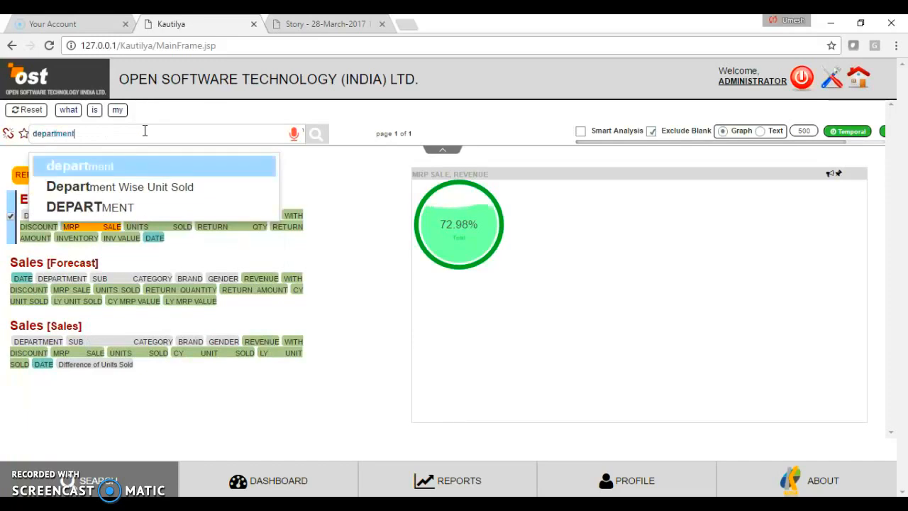
pyautogui.press('Return')
pyautogui.write('wise')
pyautogui.press('Return')
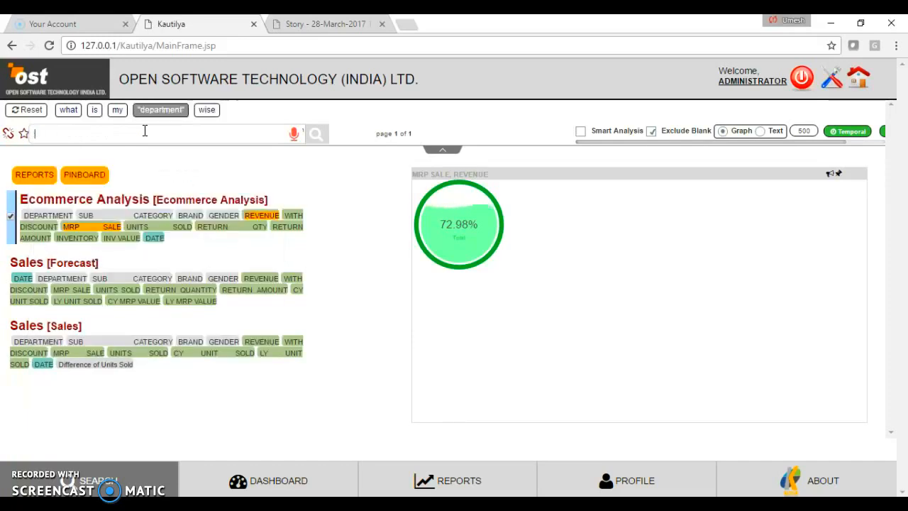
pyautogui.write('with')
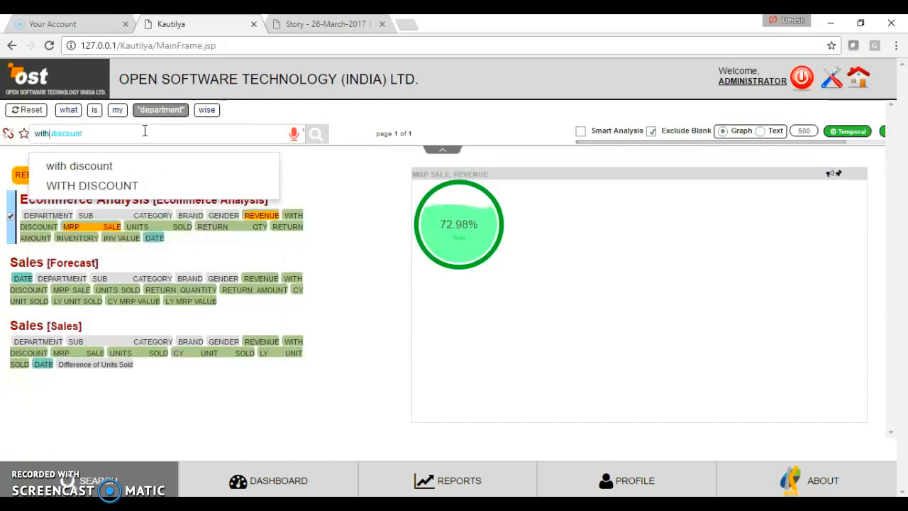
pyautogui.press('Down')
pyautogui.press('Return')
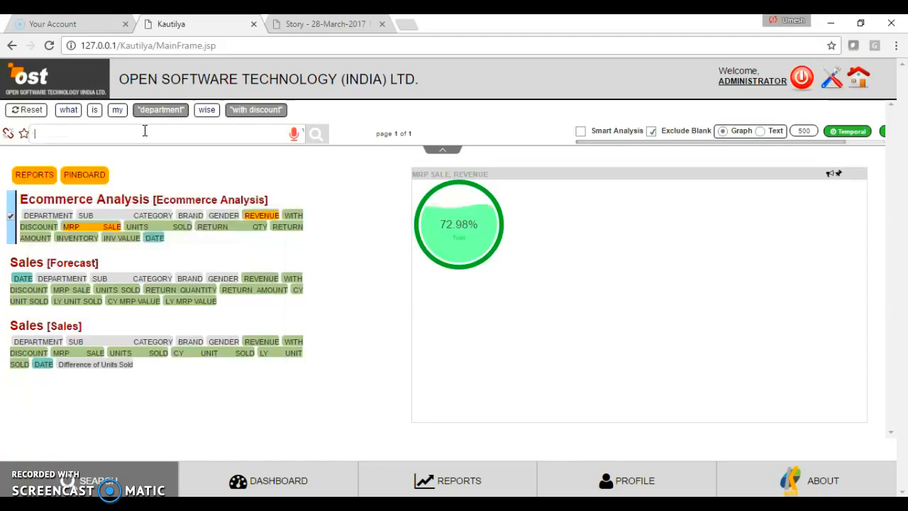
# - Add the gauge chart type to the department wise discount query and pin the resulting gauges to the story
pyautogui.write('gau')
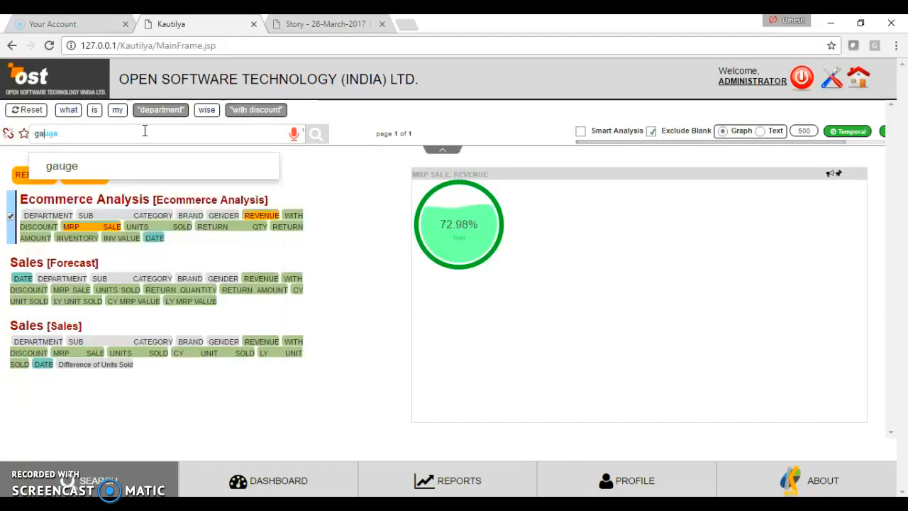
pyautogui.write('ge')
pyautogui.press('Down')
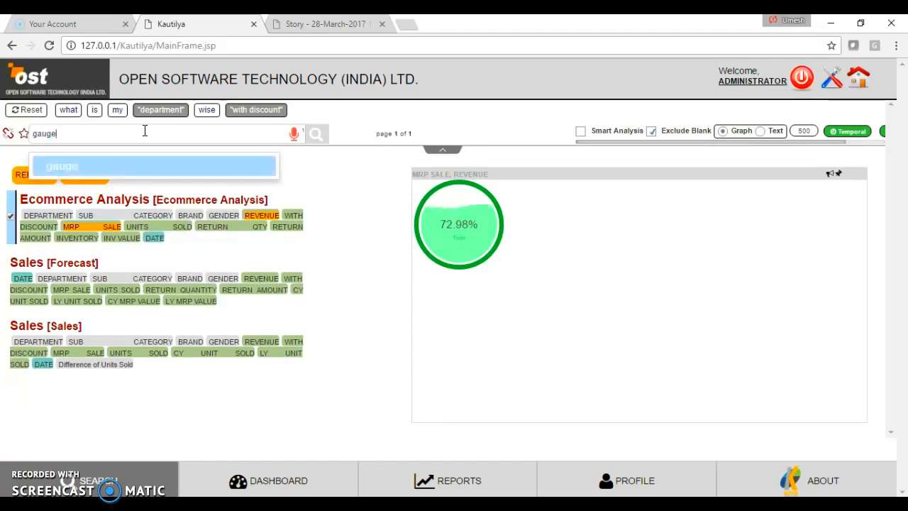
pyautogui.press('Return')
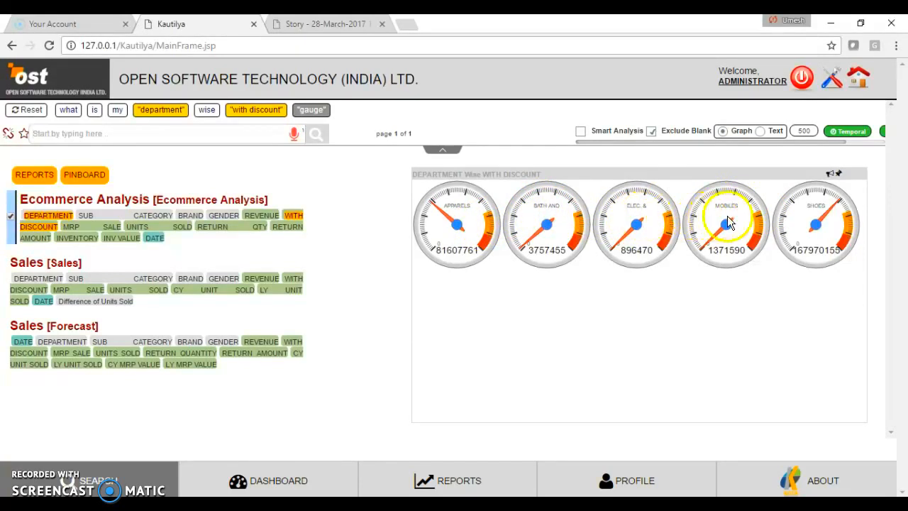
pyautogui.click(838, 173)
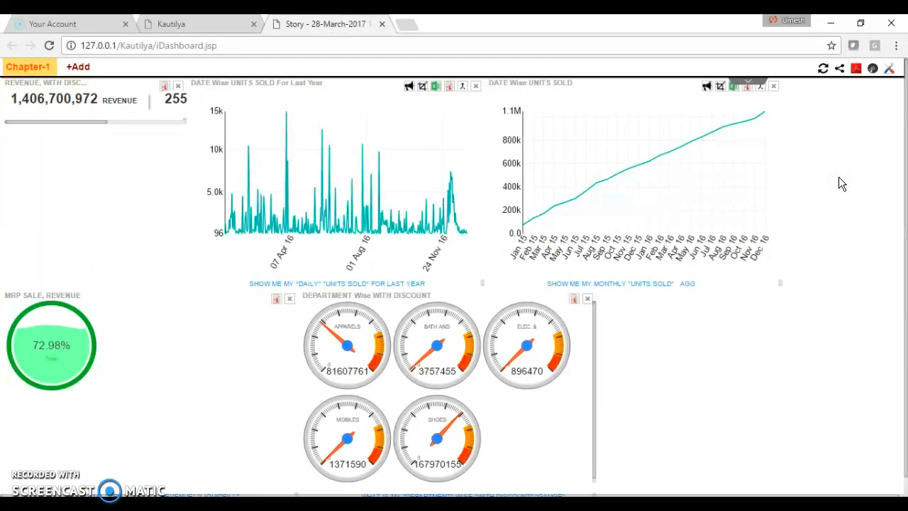
# - Return to the search page and remove department, wise, with discount and gauge from the query, keeping "what is my"
pyautogui.click(177, 27)
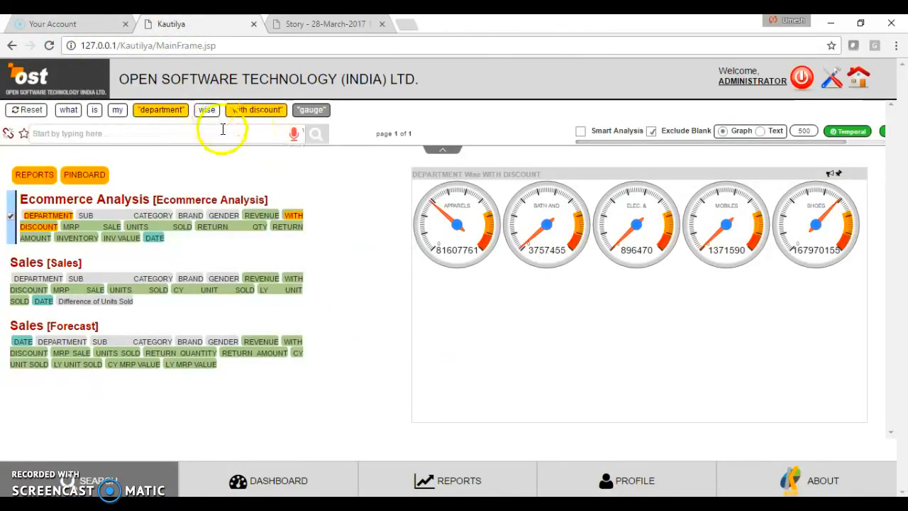
pyautogui.click(170, 112)
pyautogui.click(170, 111)
pyautogui.click(170, 111)
pyautogui.click(153, 111)
pyautogui.click(123, 135)
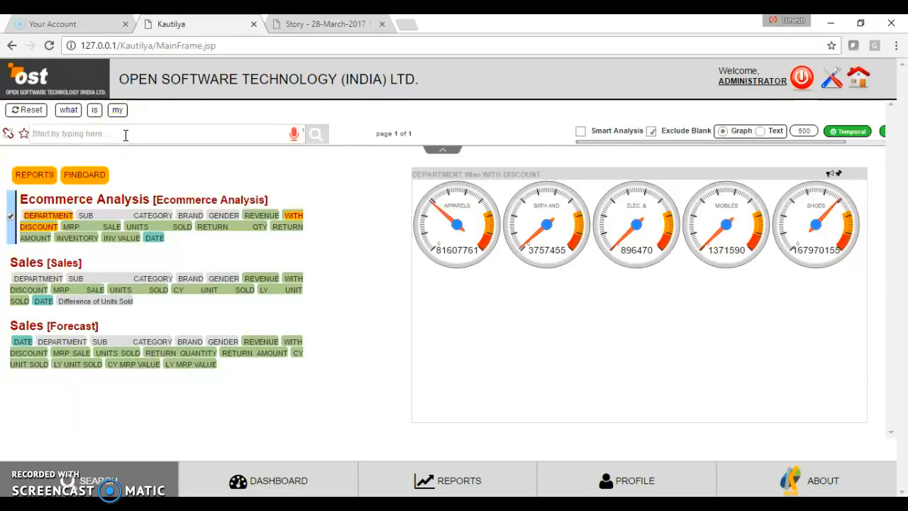
# - Complete the query with return amount by sub category and run it
pyautogui.write('retur')
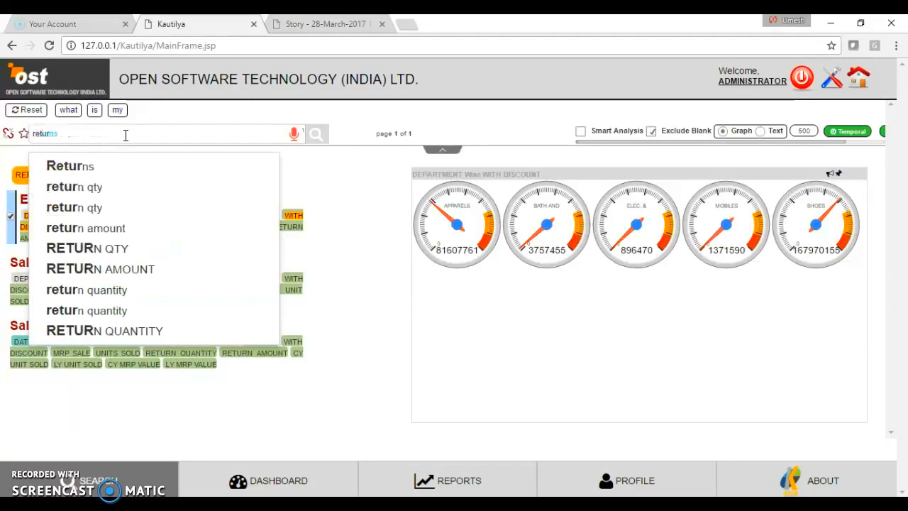
pyautogui.press('Down')
pyautogui.press('Down')
pyautogui.press('Down')
pyautogui.press('Down')
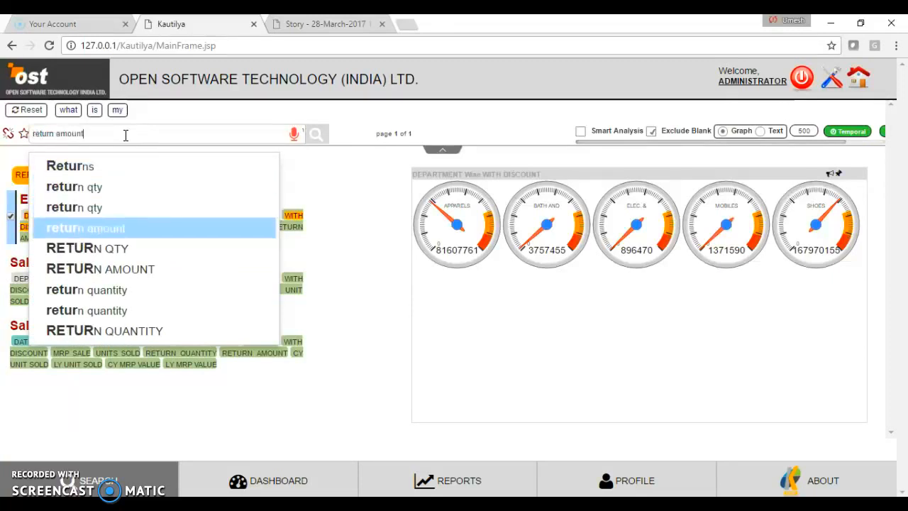
pyautogui.press('Return')
pyautogui.write('by ')
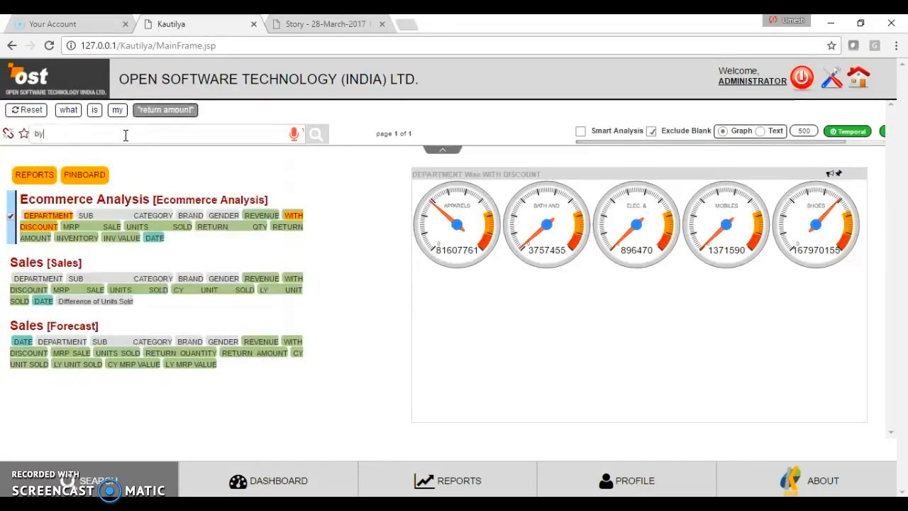
pyautogui.write('sub')
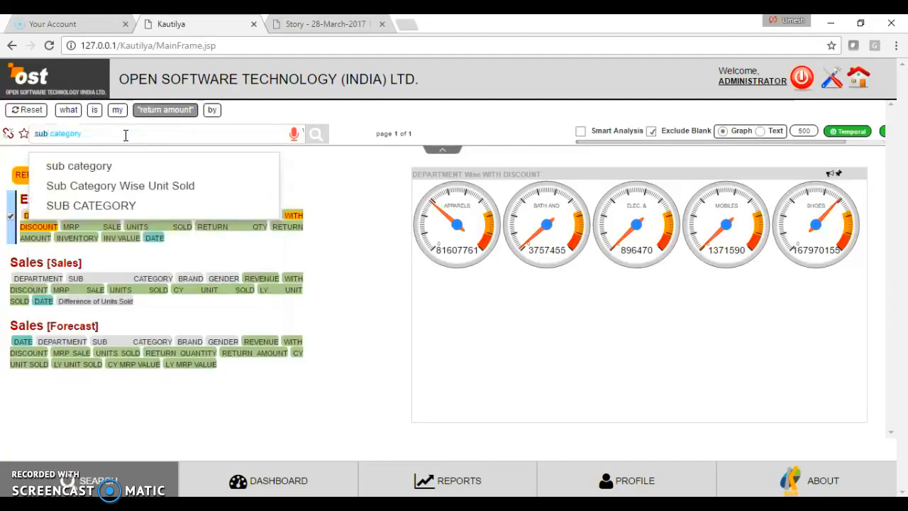
pyautogui.press('Down')
pyautogui.press('Return')
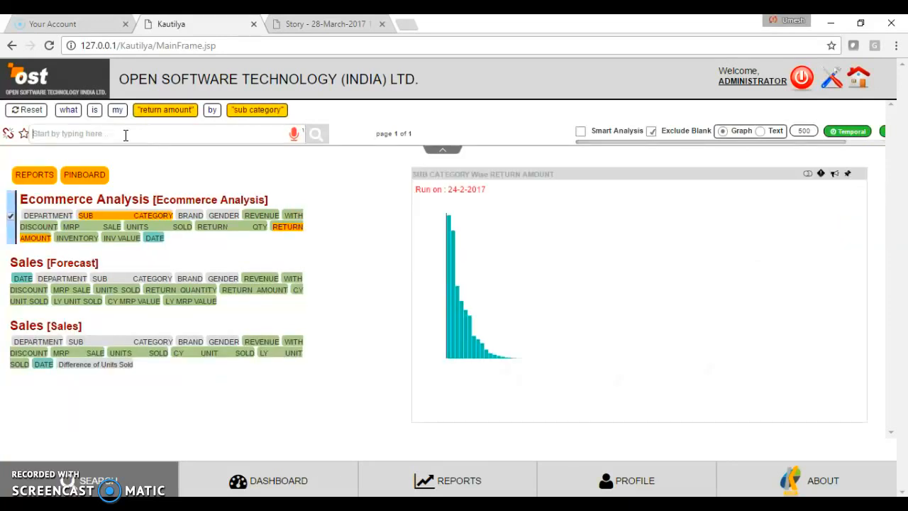
# - Change the sub category return amount chart to a RingChart and pin it to the story
pyautogui.moveTo(456, 334)
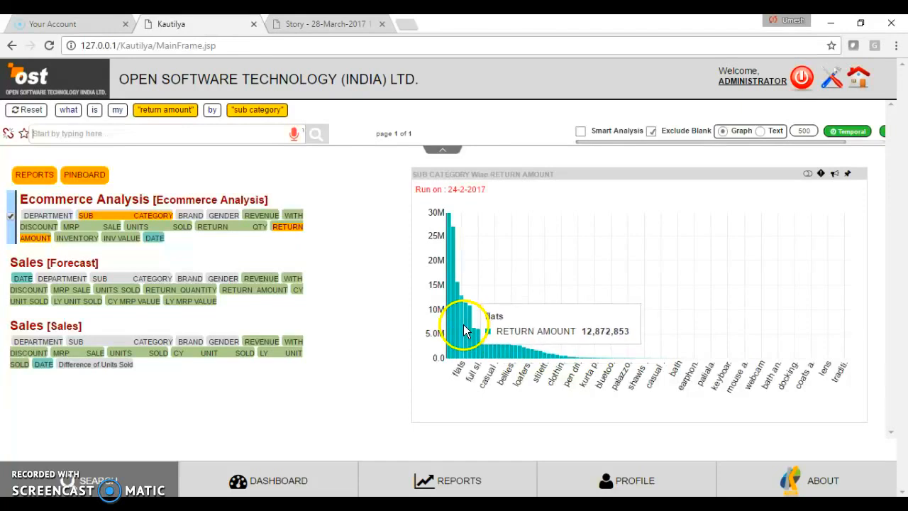
pyautogui.rightClick(518, 261)
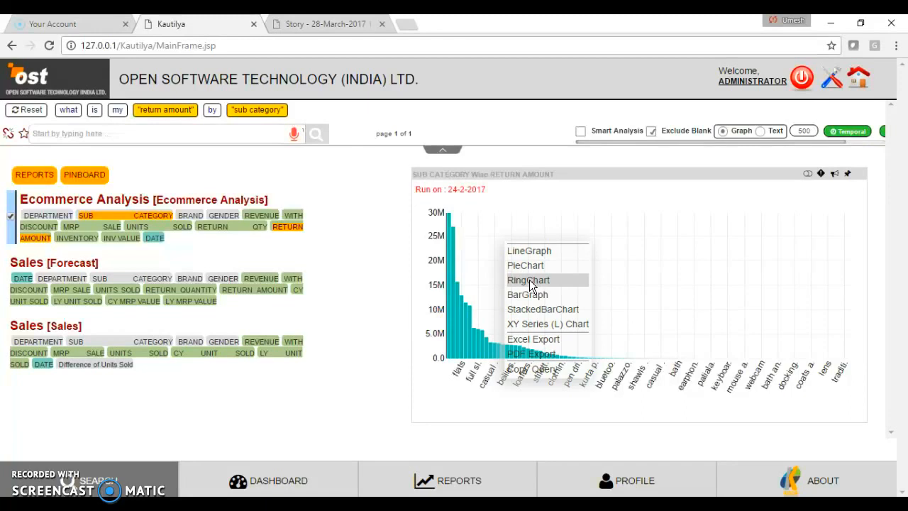
pyautogui.click(529, 280)
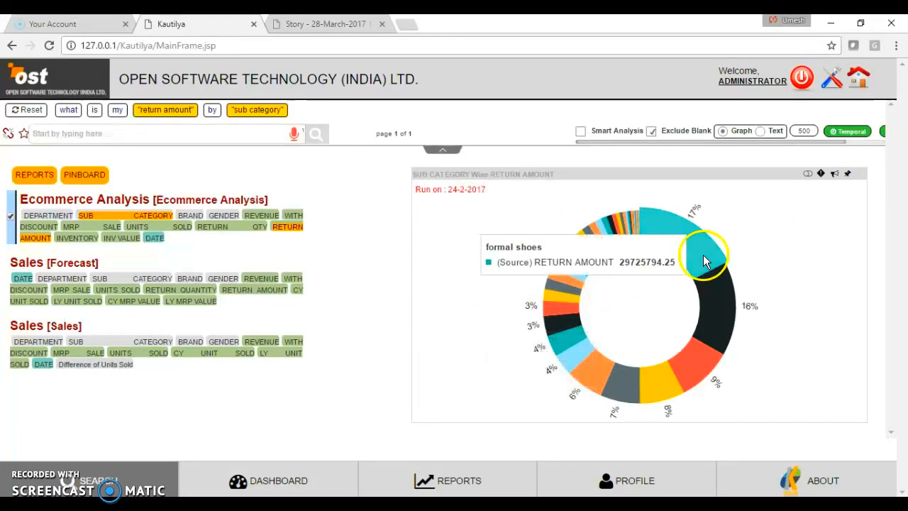
pyautogui.click(848, 173)
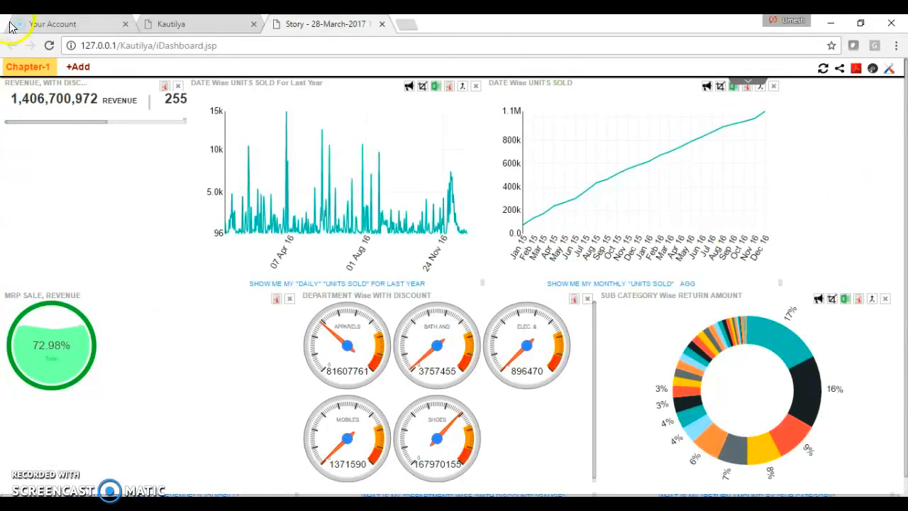
# - Return to the search page, reduce the query to "what is my" and add gender wise
pyautogui.click(163, 26)
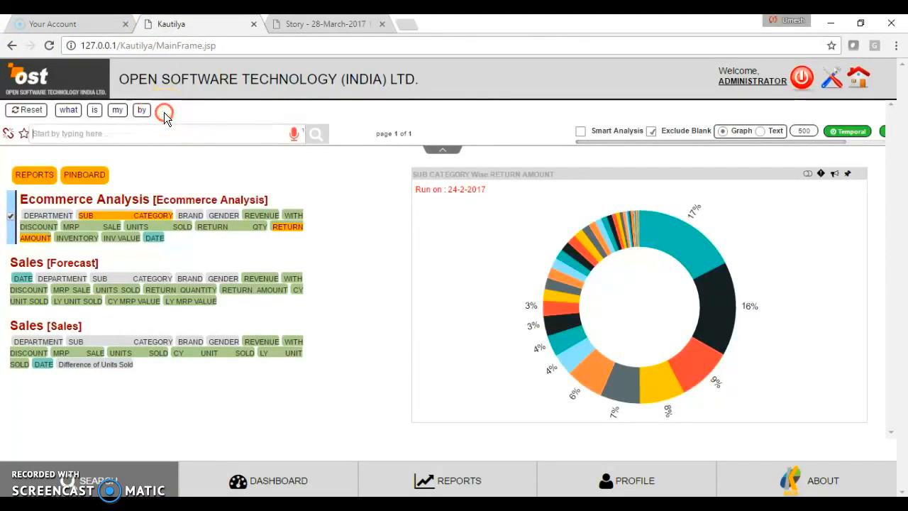
pyautogui.click(126, 133)
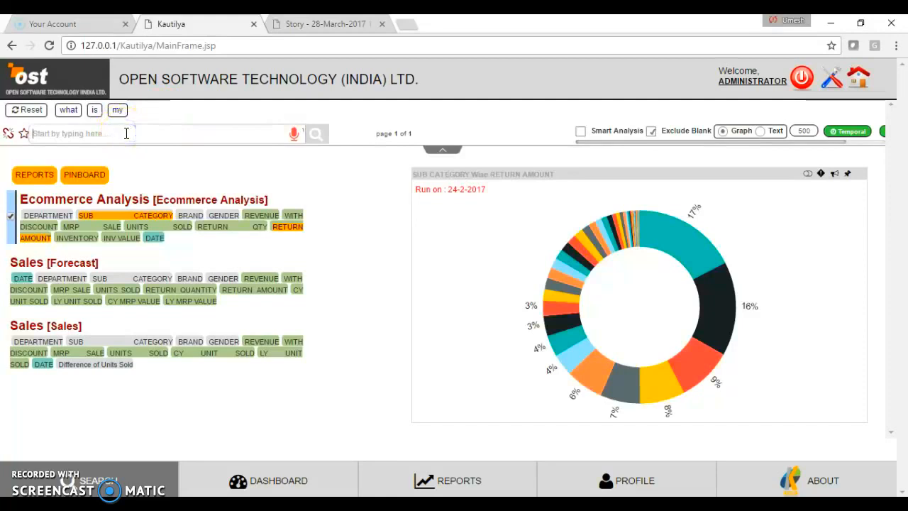
pyautogui.write('gender')
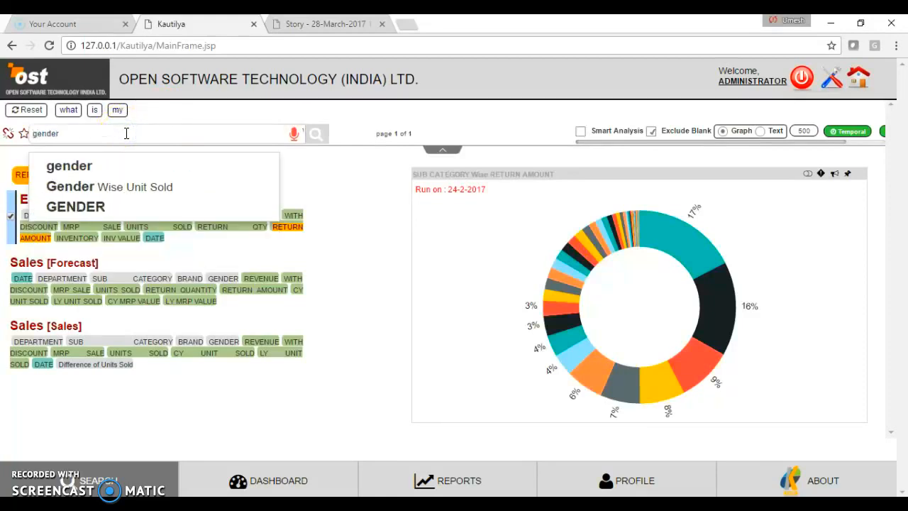
pyautogui.press('Return')
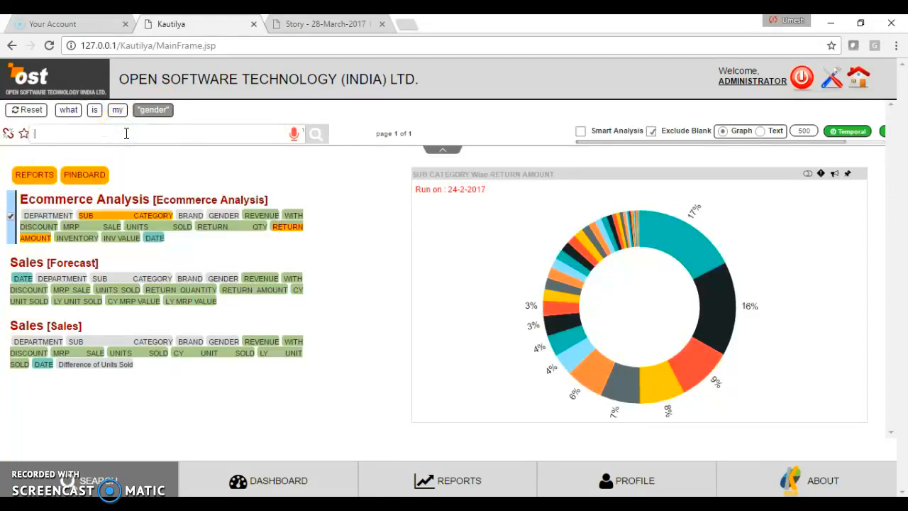
pyautogui.write('wise')
pyautogui.press('Return')
# - Complete the gender wise query with revenue minus with discount and run it
pyautogui.write('revenue')
pyautogui.press('Down')
pyautogui.press('Return')
pyautogui.write('minus')
pyautogui.press('space')
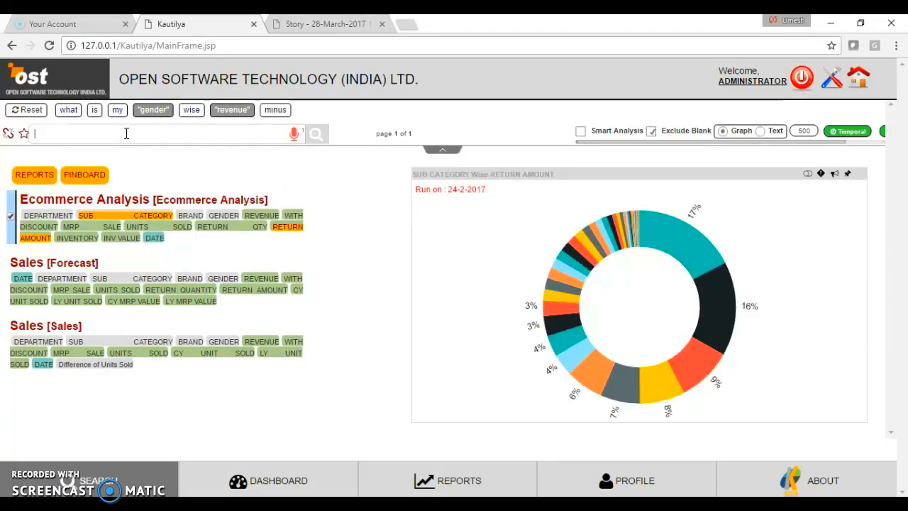
pyautogui.write('dis')
pyautogui.press('Down')
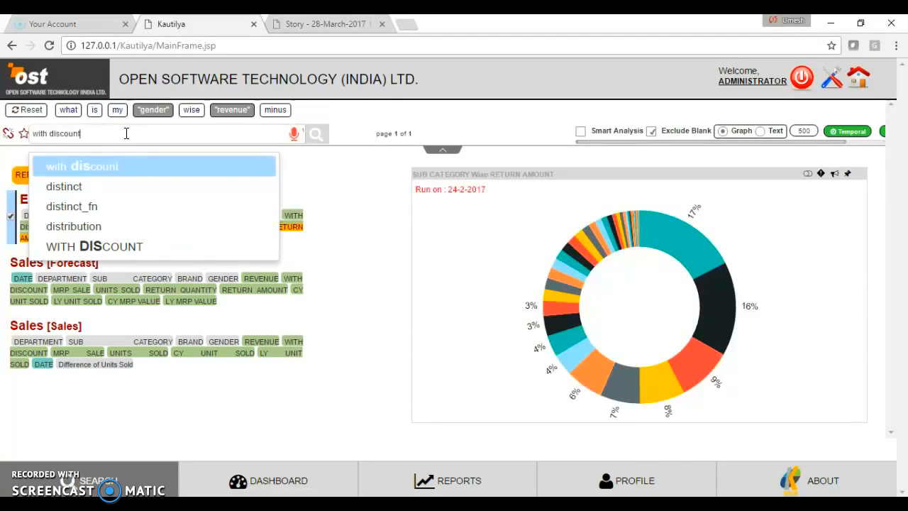
pyautogui.press('Return')
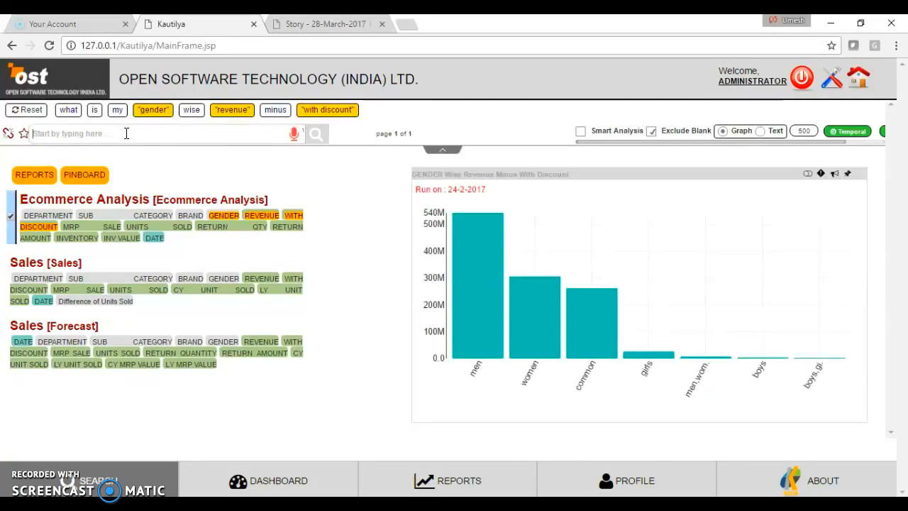
# - Add department to the query, place it directly after gender and rerun the query
pyautogui.write('depart')
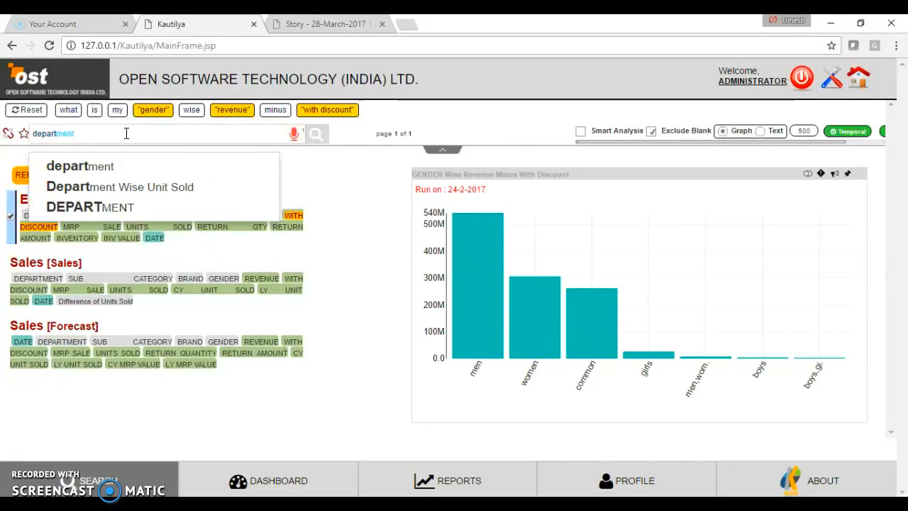
pyautogui.press('Return')
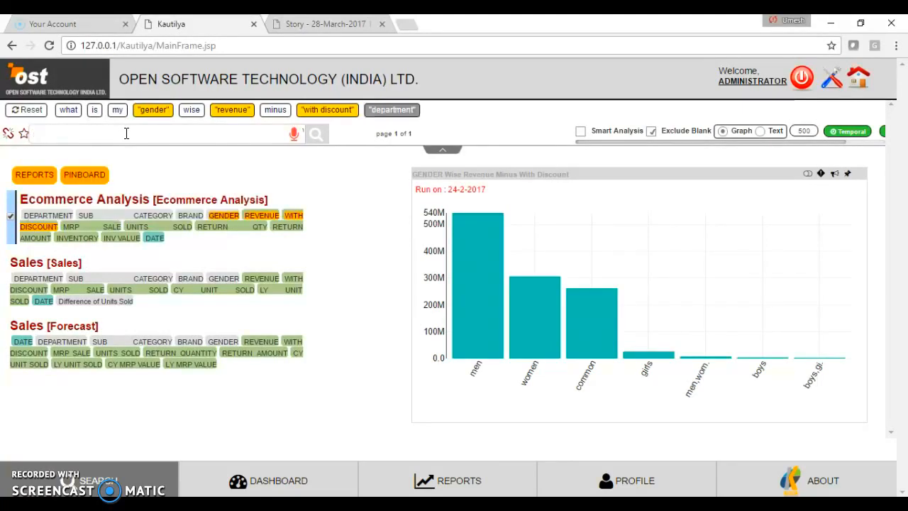
pyautogui.moveTo(414, 110); pyautogui.dragTo(191, 114)
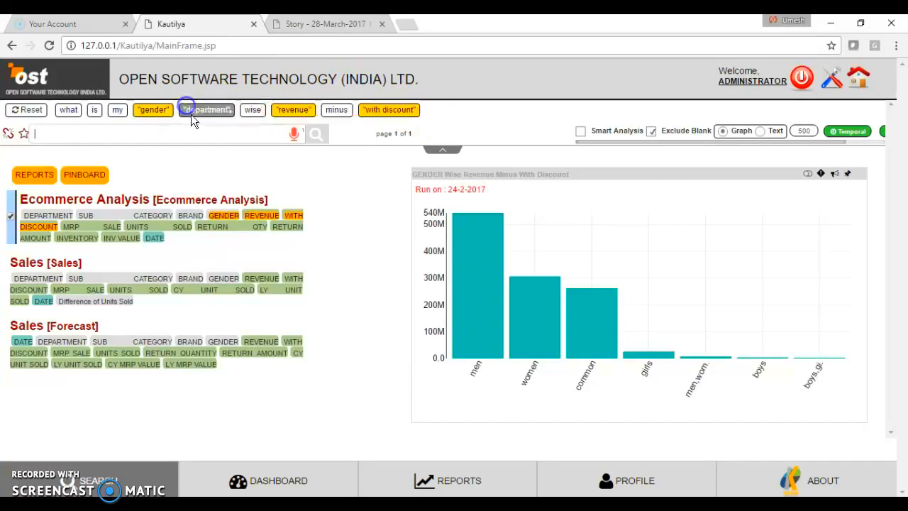
pyautogui.click(312, 137)
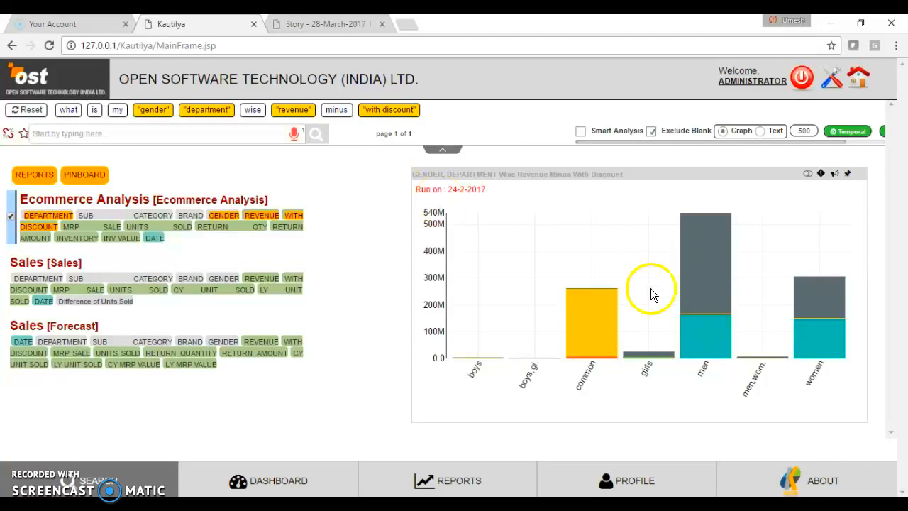
# - Enlarge the gender and department chart, hide the shoes, mobiles and apparels series, examine the remaining bars and close the enlarged view
pyautogui.moveTo(722, 279)
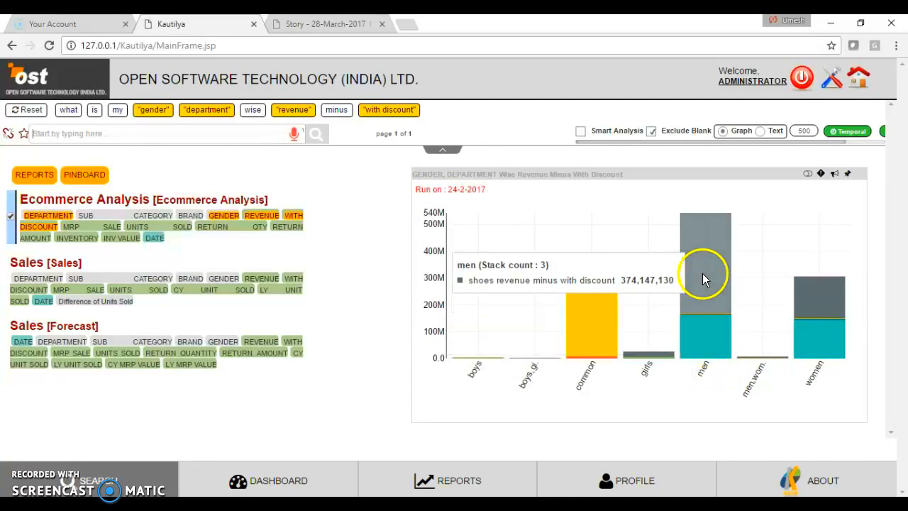
pyautogui.click(596, 200)
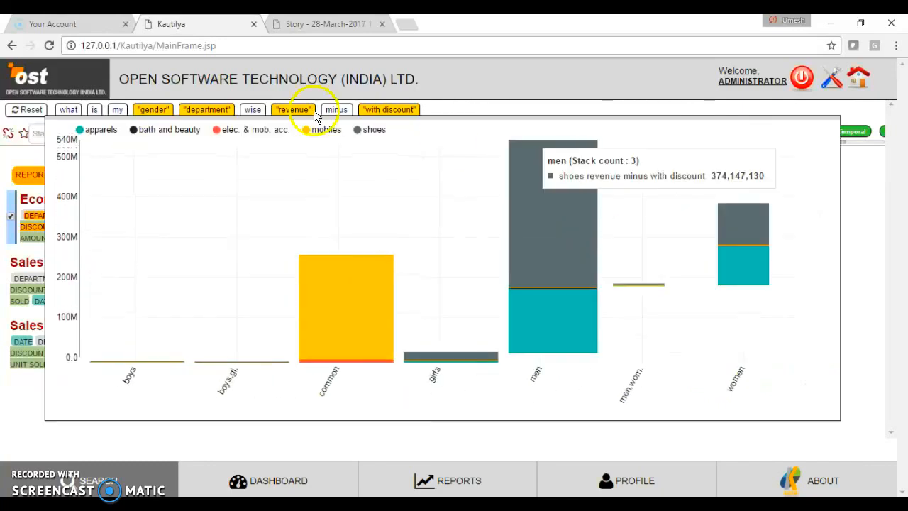
pyautogui.click(359, 132)
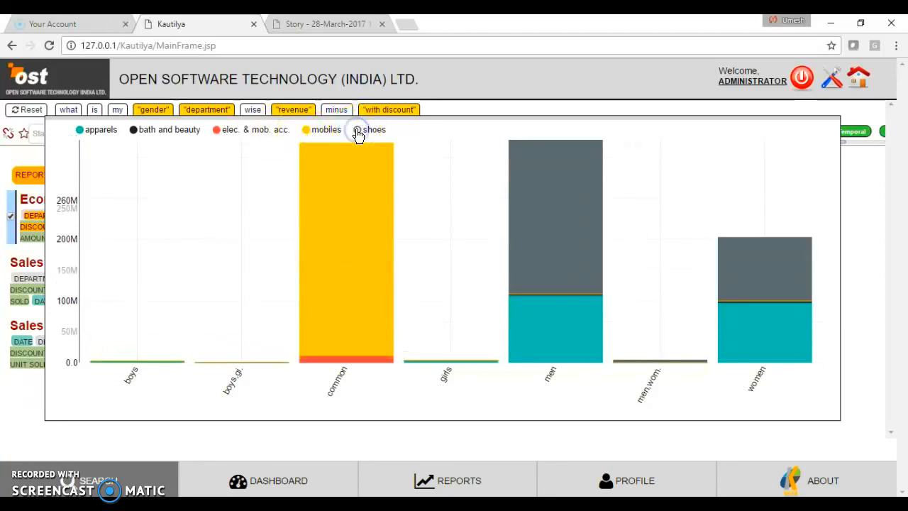
pyautogui.click(322, 134)
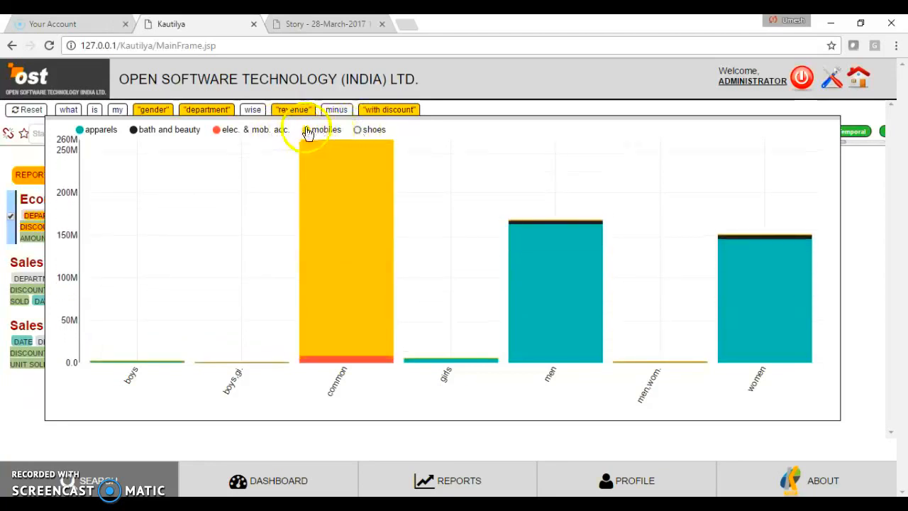
pyautogui.click(80, 133)
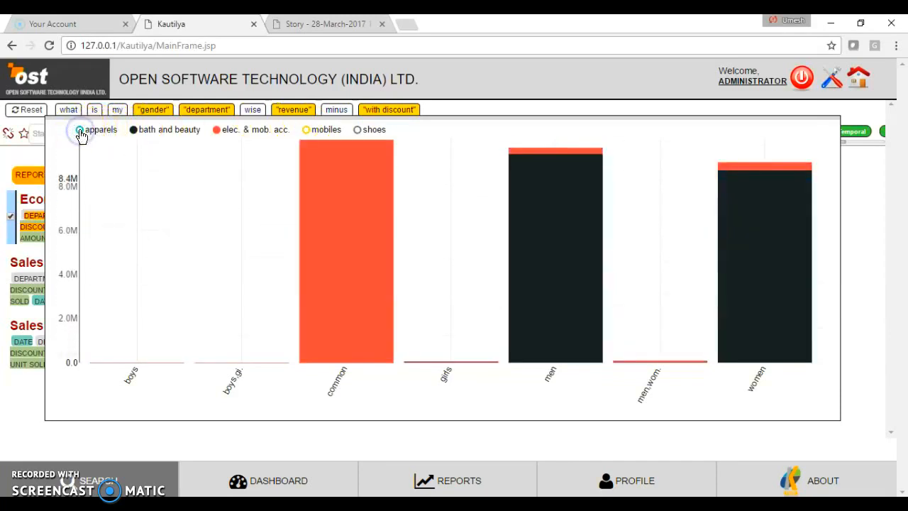
pyautogui.moveTo(318, 259)
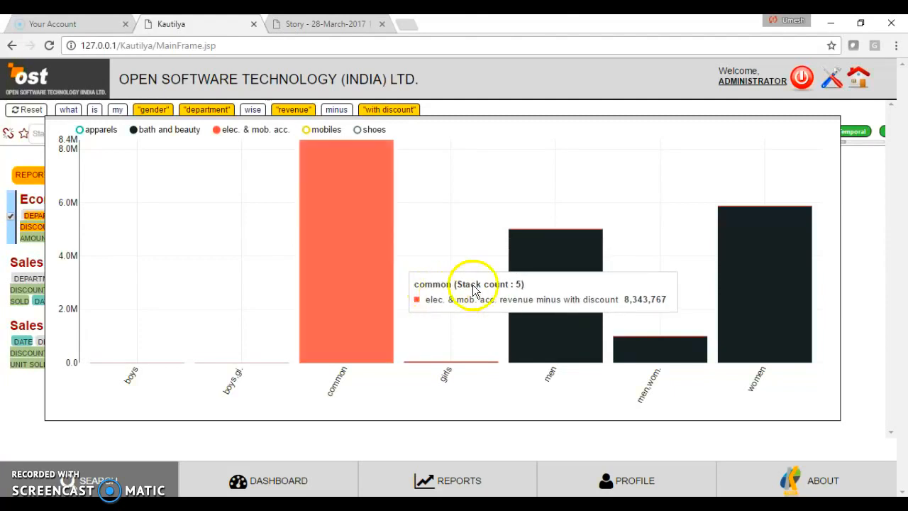
pyautogui.moveTo(543, 284)
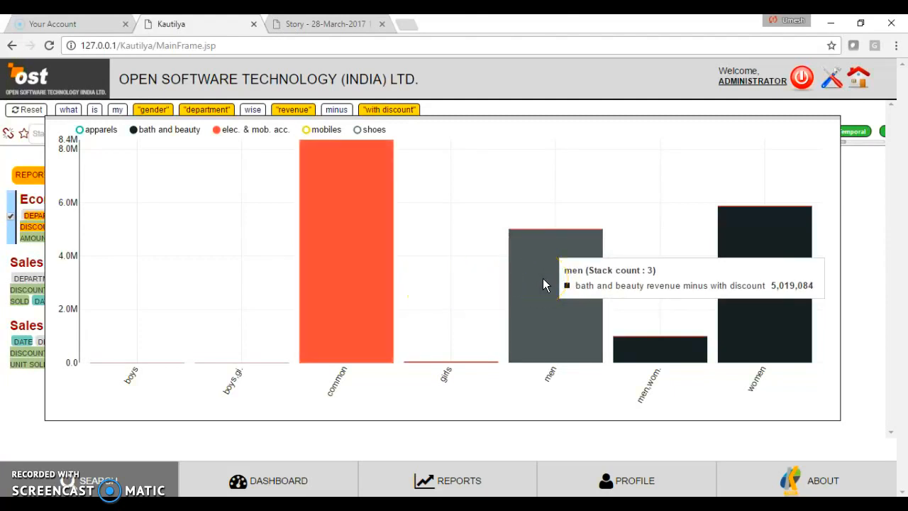
pyautogui.moveTo(766, 324)
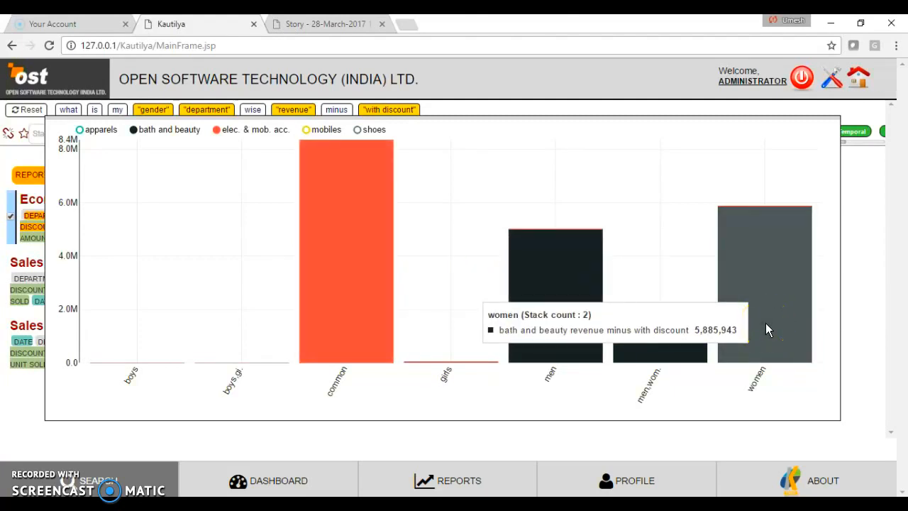
pyautogui.click(544, 161)
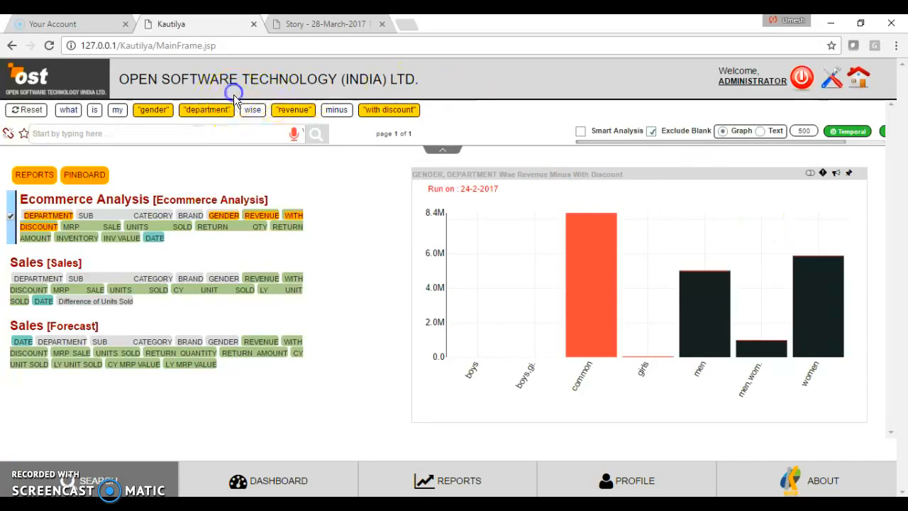
# - Move department ahead of gender in the query, rerun it and examine the apparels bar
pyautogui.moveTo(224, 114); pyautogui.dragTo(147, 114)
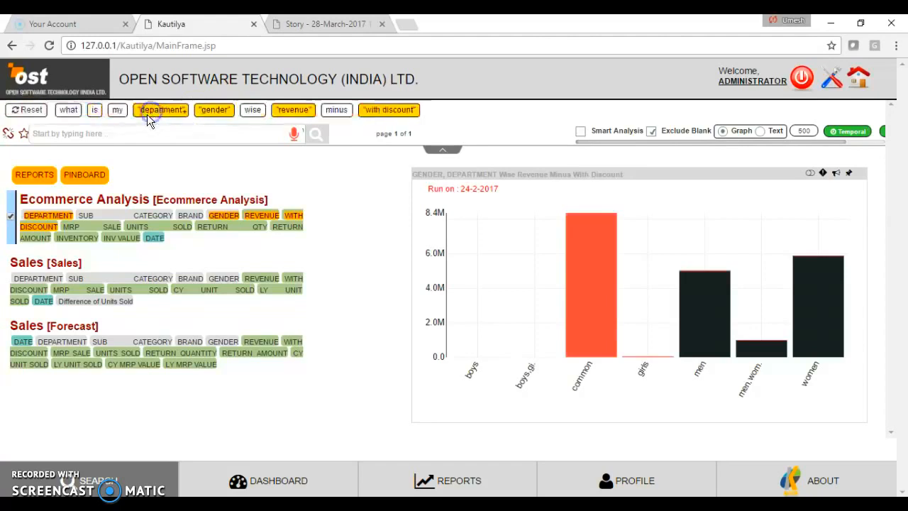
pyautogui.click(316, 136)
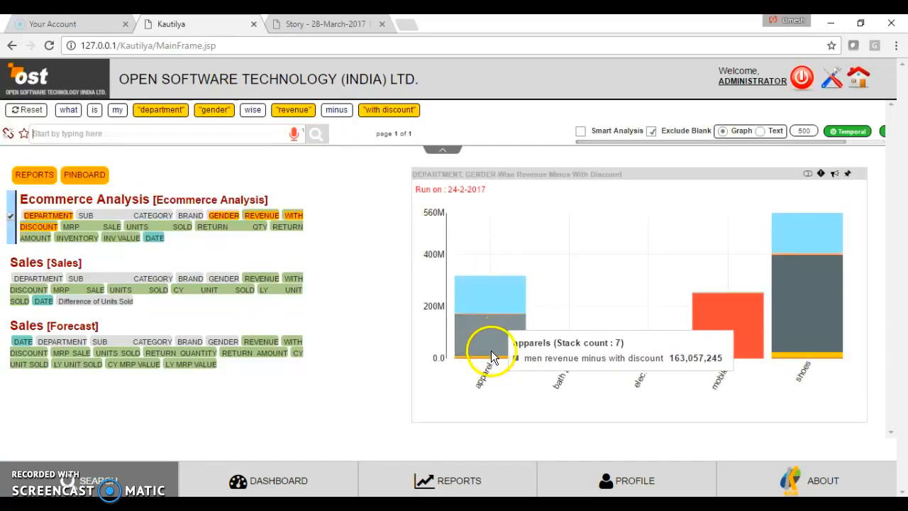
pyautogui.moveTo(482, 326)
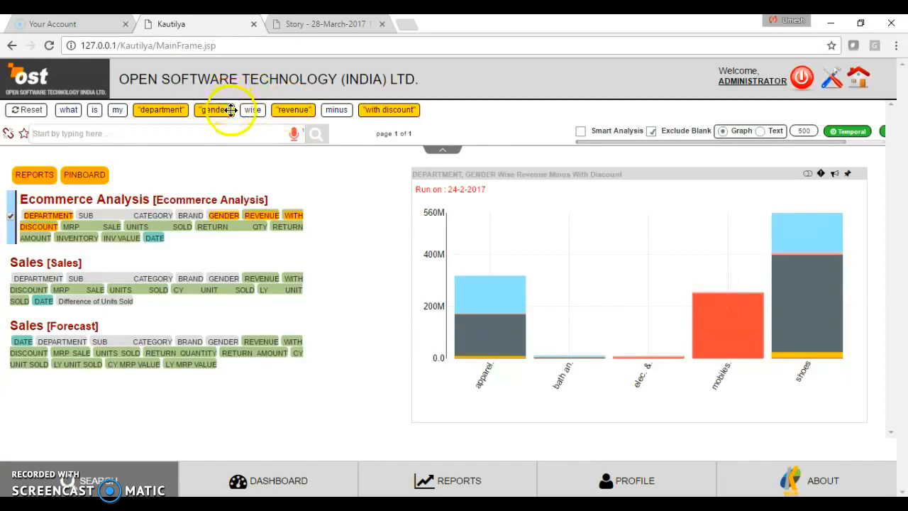
# - Place gender ahead of department in the query, rerun it and pin the stacked bar chart to the story
pyautogui.moveTo(231, 110); pyautogui.dragTo(156, 114)
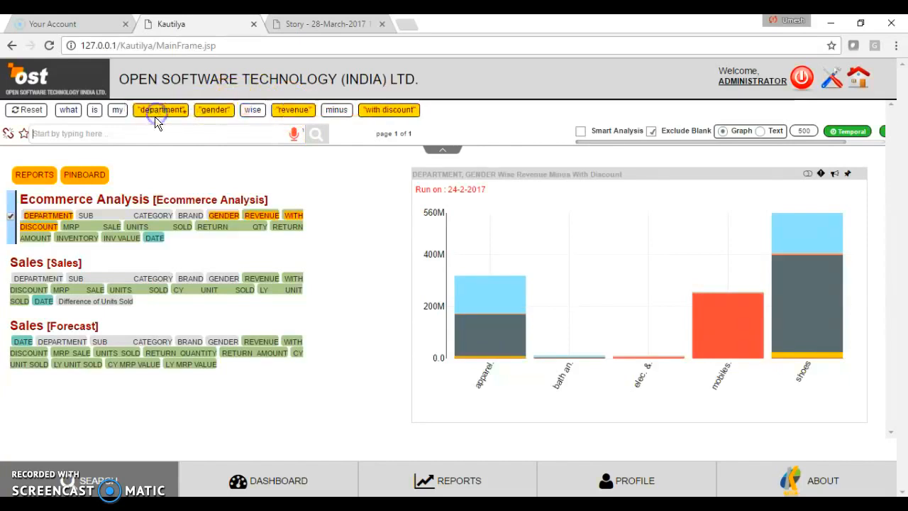
pyautogui.moveTo(227, 109); pyautogui.dragTo(155, 112)
pyautogui.click(315, 135)
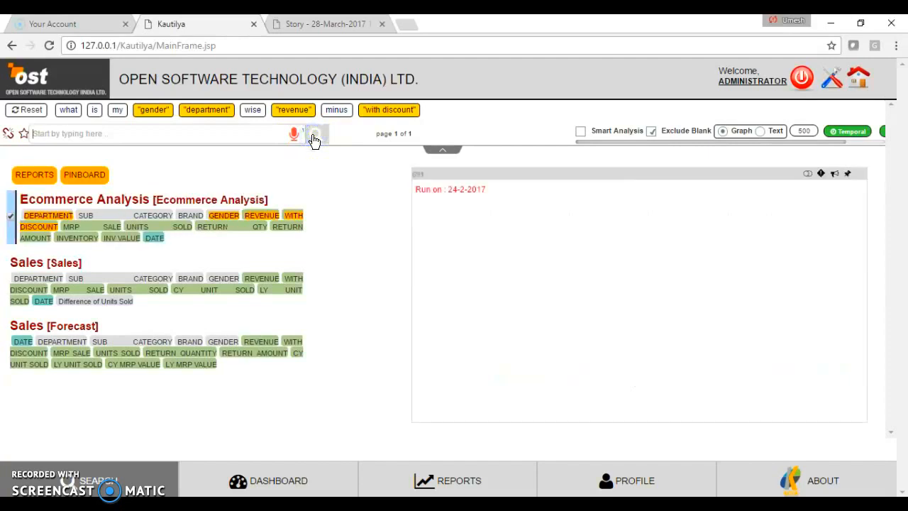
pyautogui.click(848, 175)
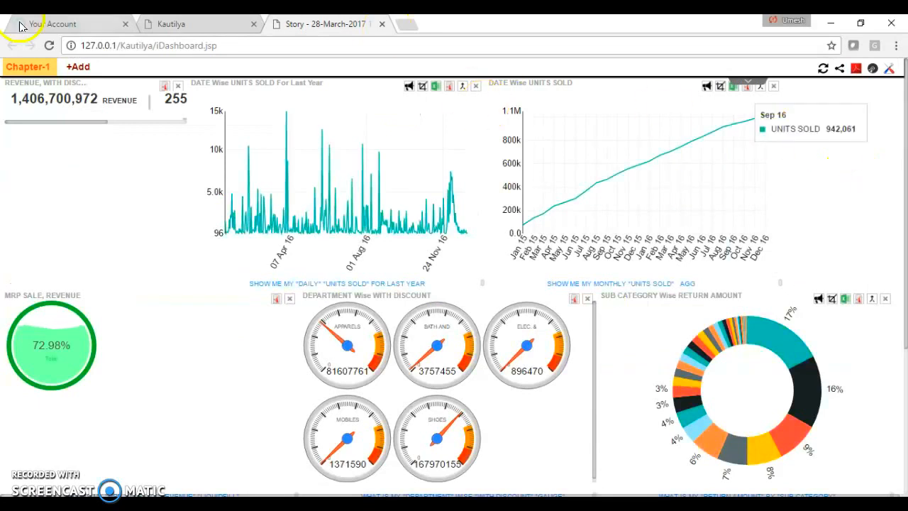
# - Return to the search page and remove gender, department, wise, revenue, minus and with discount from the query, keeping "what is my"
pyautogui.click(186, 31)
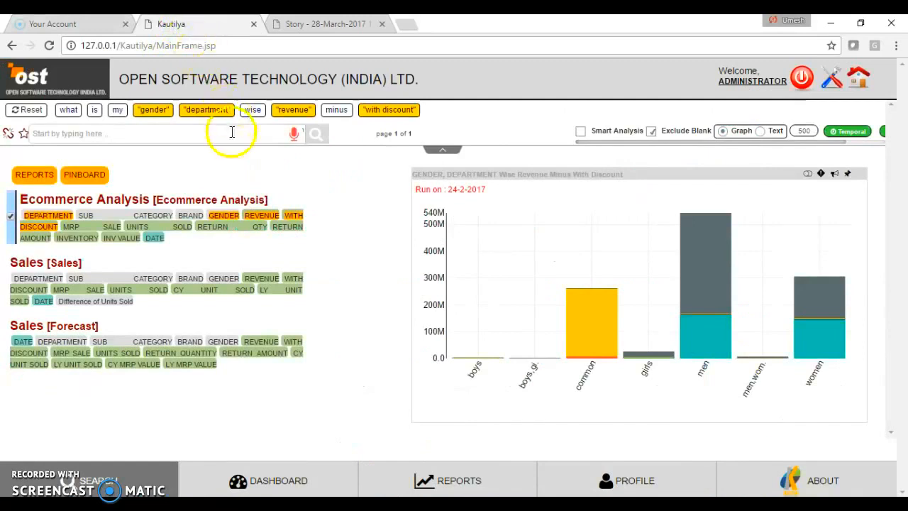
pyautogui.click(162, 112)
pyautogui.click(161, 111)
pyautogui.rightClick(162, 111)
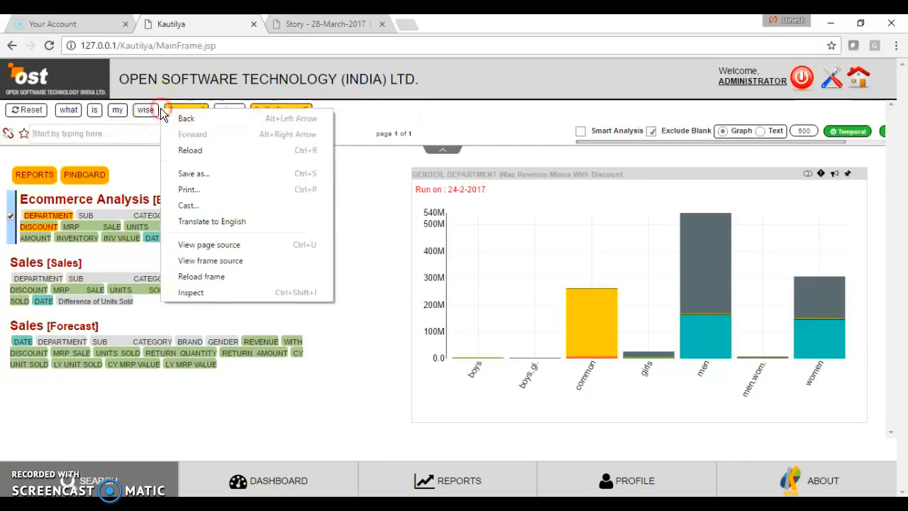
pyautogui.click(140, 113)
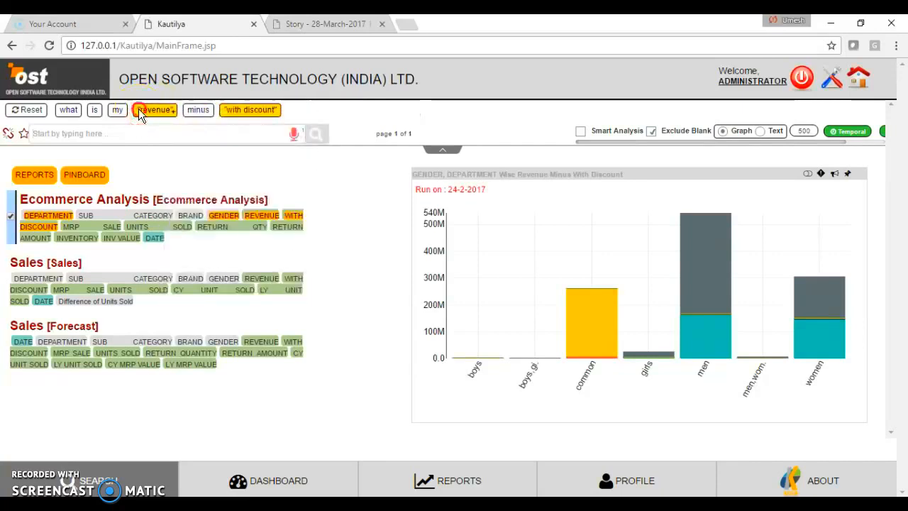
pyautogui.click(139, 112)
pyautogui.click(140, 112)
pyautogui.click(139, 110)
# - Complete the query with top 10 brand by units sold and show its result as Text
pyautogui.click(80, 125)
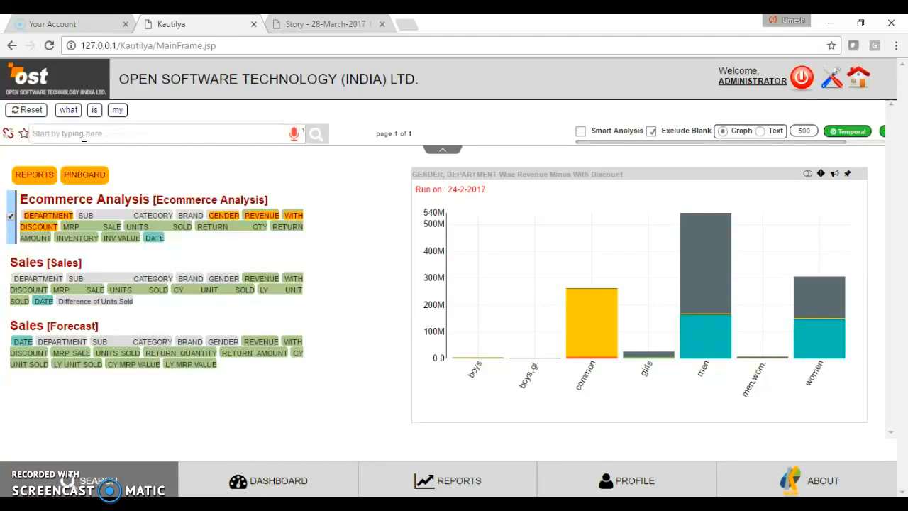
pyautogui.write('top')
pyautogui.press('space')
pyautogui.write('10')
pyautogui.write('brand')
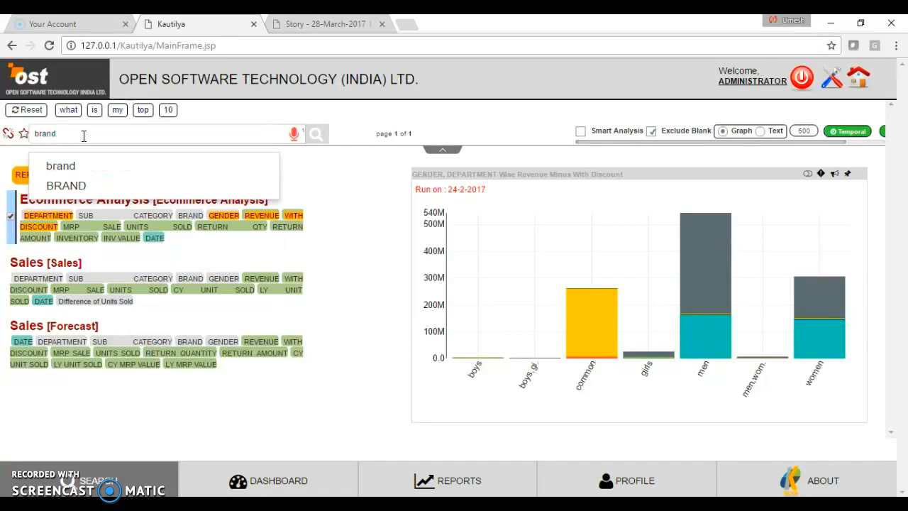
pyautogui.press('space')
pyautogui.write('by')
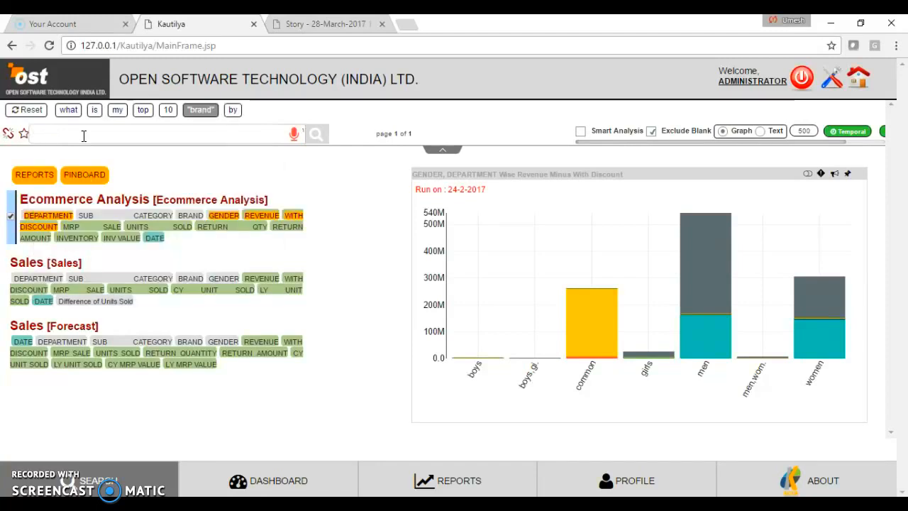
pyautogui.write('uni')
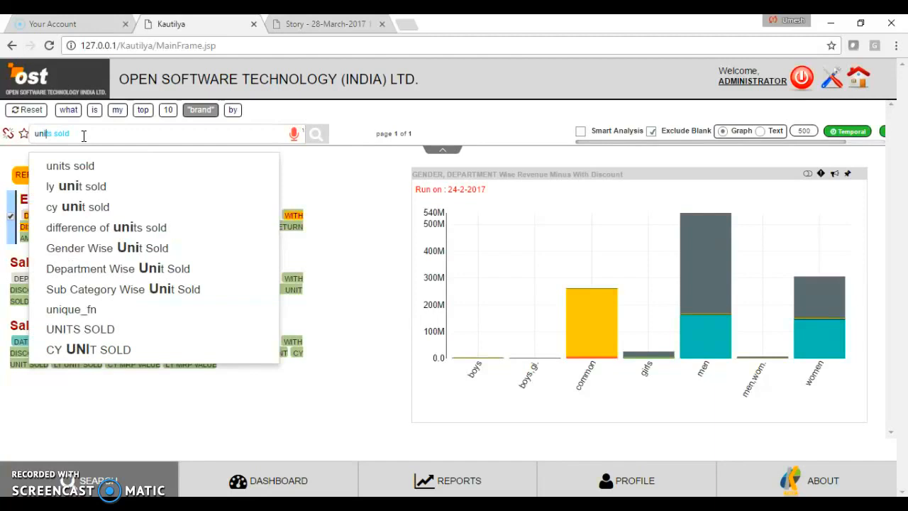
pyautogui.press('space')
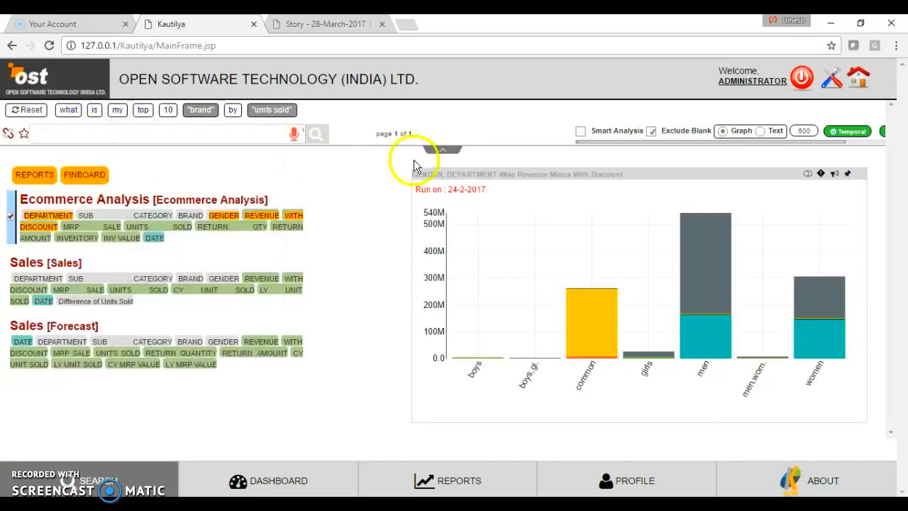
pyautogui.click(760, 132)
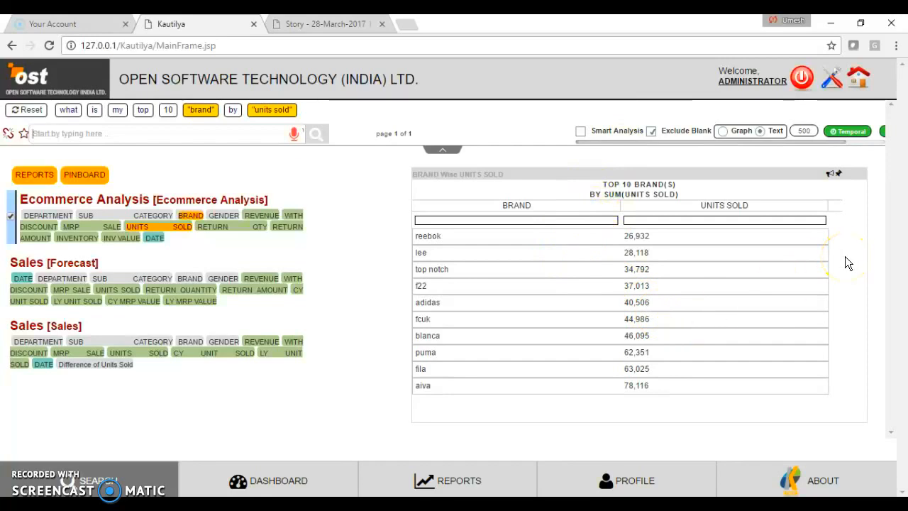
# - Pin the top 10 brands table to the story and widen the revenue tile to show both figures
pyautogui.click(840, 176)
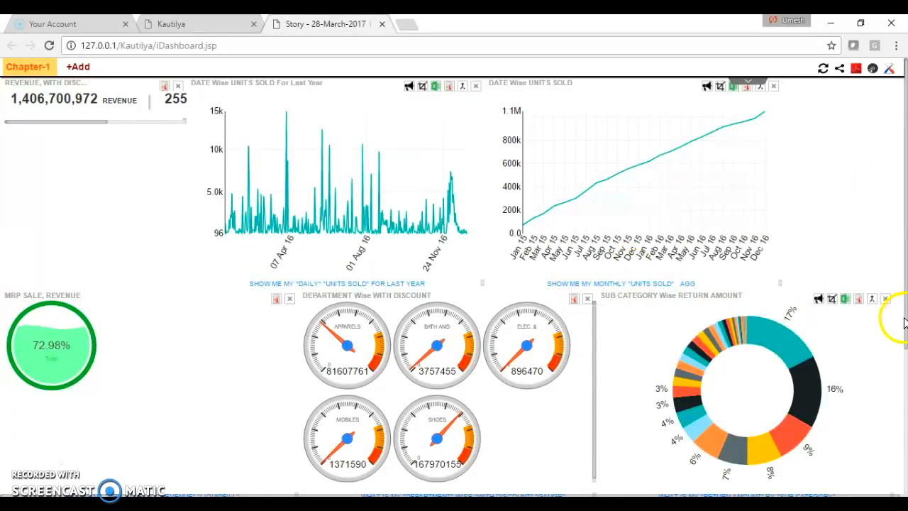
pyautogui.moveTo(904, 321); pyautogui.dragTo(853, 287)
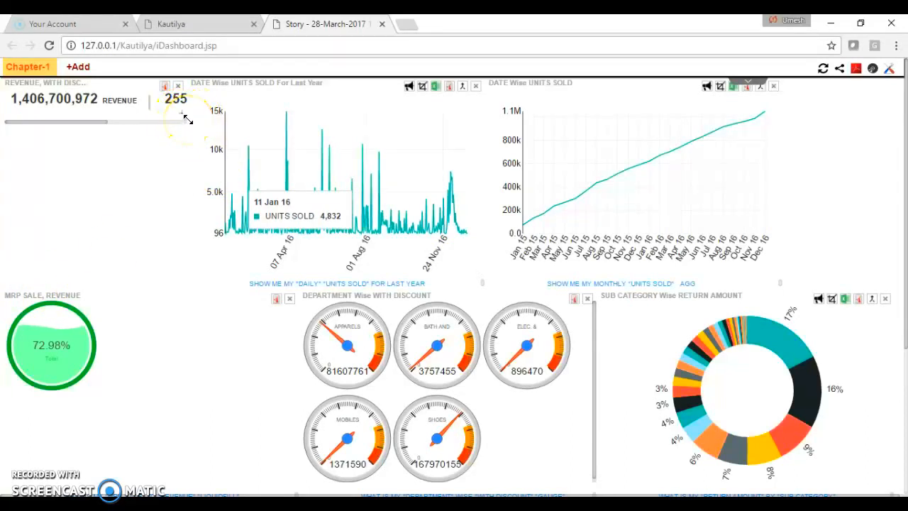
pyautogui.moveTo(188, 120); pyautogui.dragTo(356, 122)
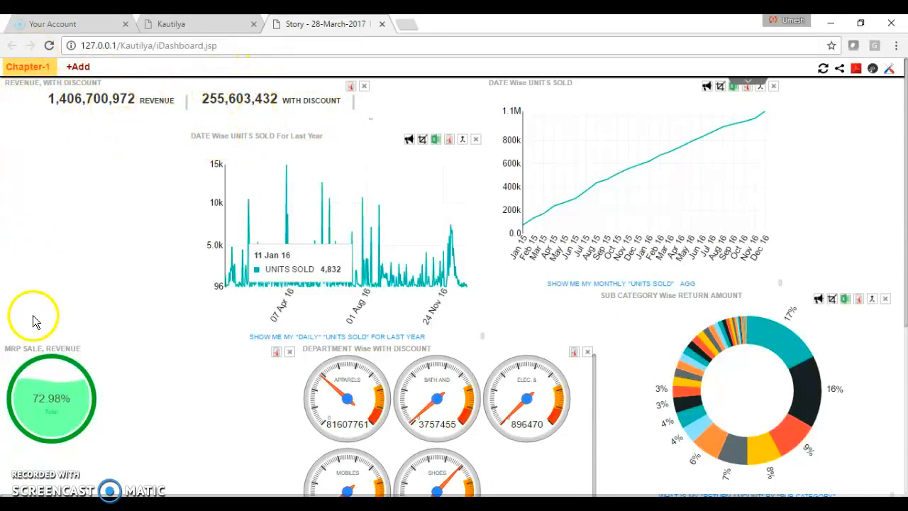
# - Arrange the MRP sale liquid gauge and the department discount gauges in the top row beside the revenue tile
pyautogui.moveTo(28, 348); pyautogui.dragTo(426, 86)
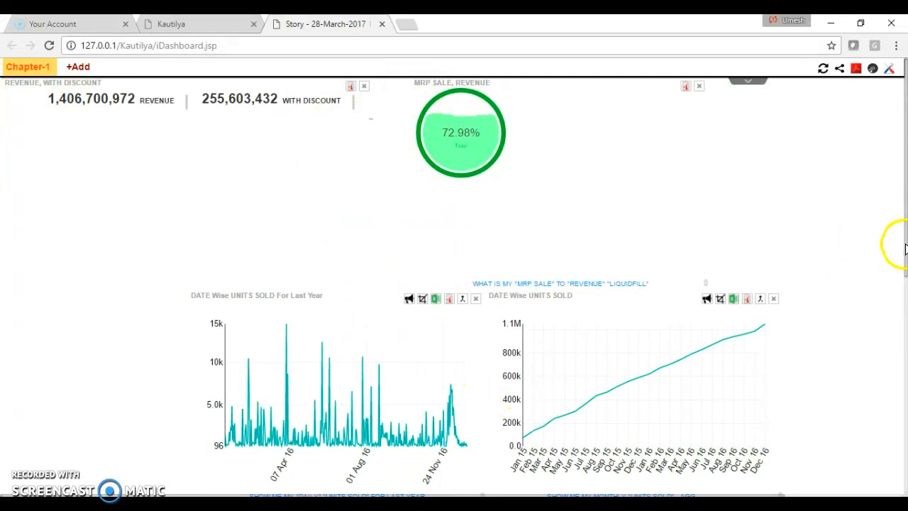
pyautogui.scroll(-2, 903, 245)
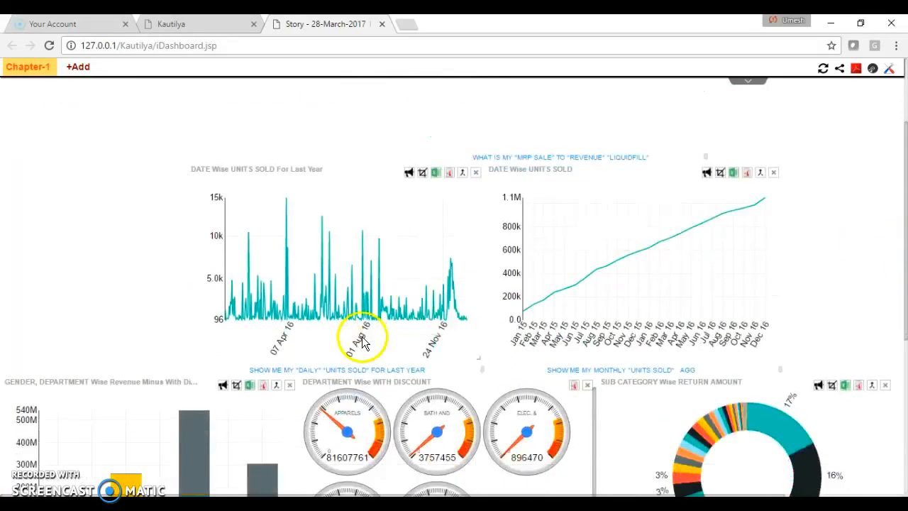
pyautogui.moveTo(355, 378); pyautogui.dragTo(635, 101)
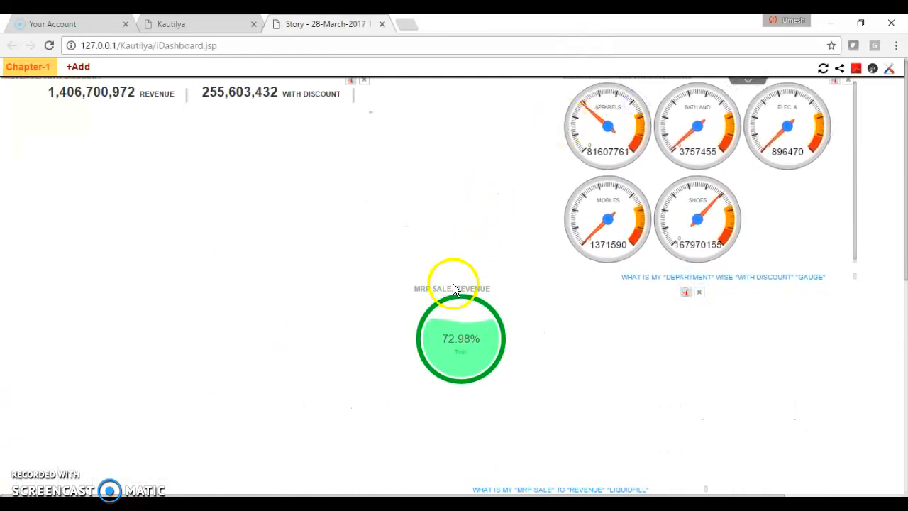
pyautogui.moveTo(451, 285); pyautogui.dragTo(423, 91)
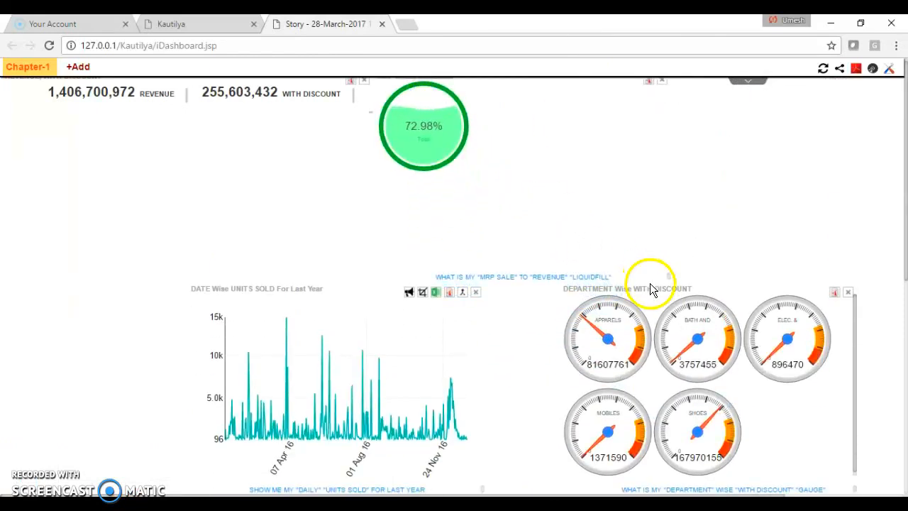
pyautogui.moveTo(651, 287); pyautogui.dragTo(758, 103)
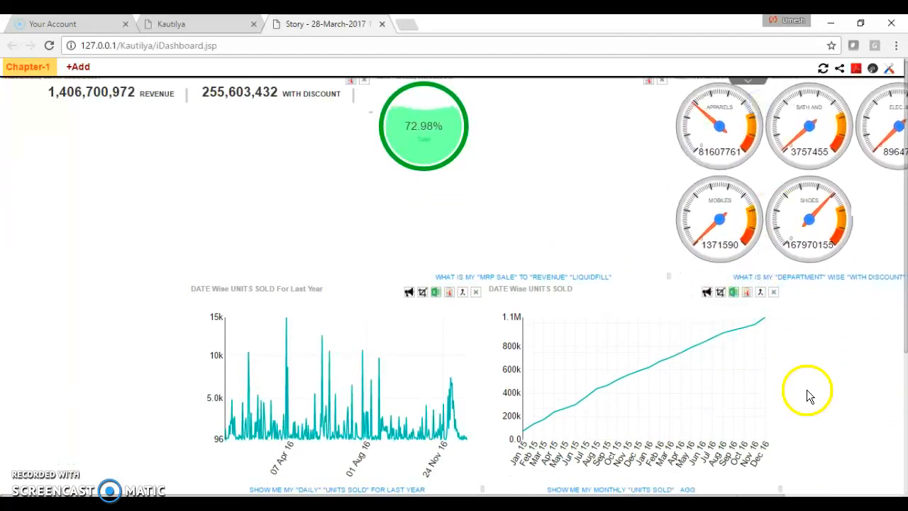
# - Narrow the department discount tile to a single column of gauges
pyautogui.moveTo(762, 496); pyautogui.dragTo(830, 491)
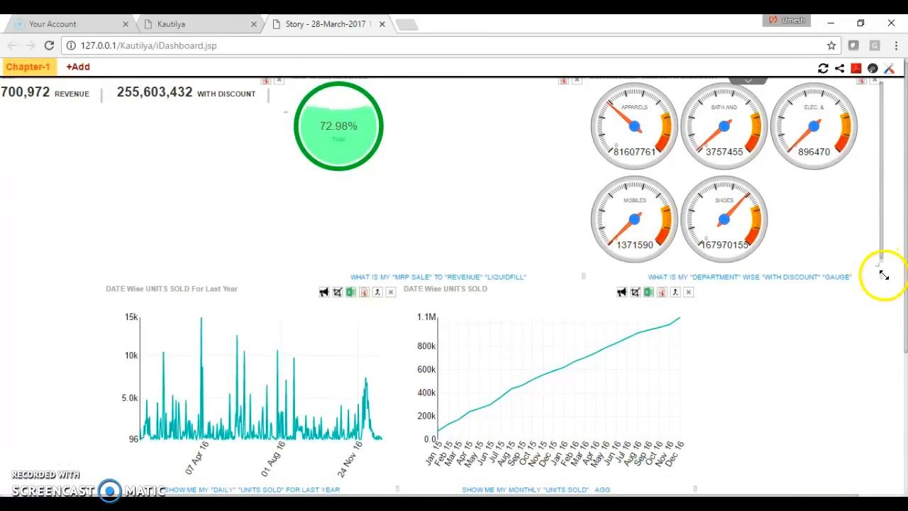
pyautogui.moveTo(885, 274); pyautogui.dragTo(823, 282)
pyautogui.moveTo(754, 283); pyautogui.dragTo(698, 279)
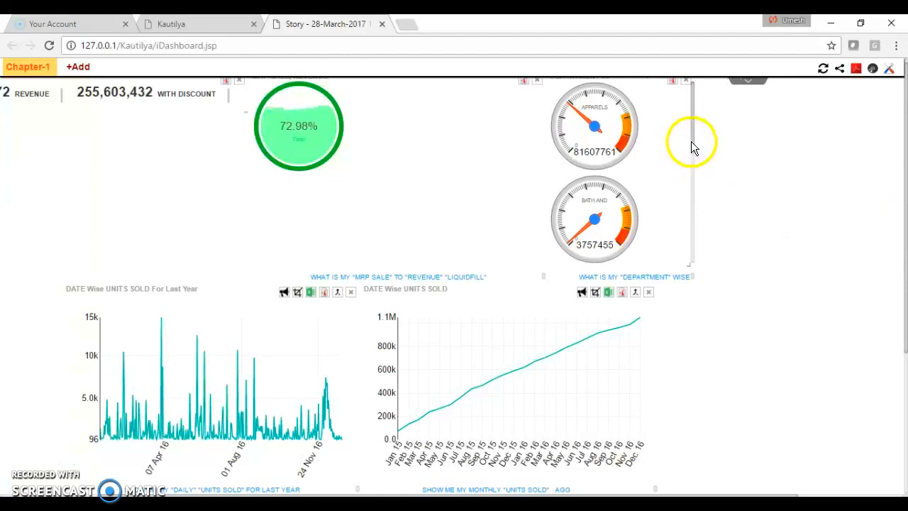
pyautogui.moveTo(693, 147)
pyautogui.mouseDown()
pyautogui.moveTo(689, 235)
pyautogui.moveTo(692, 139)
pyautogui.mouseUp()
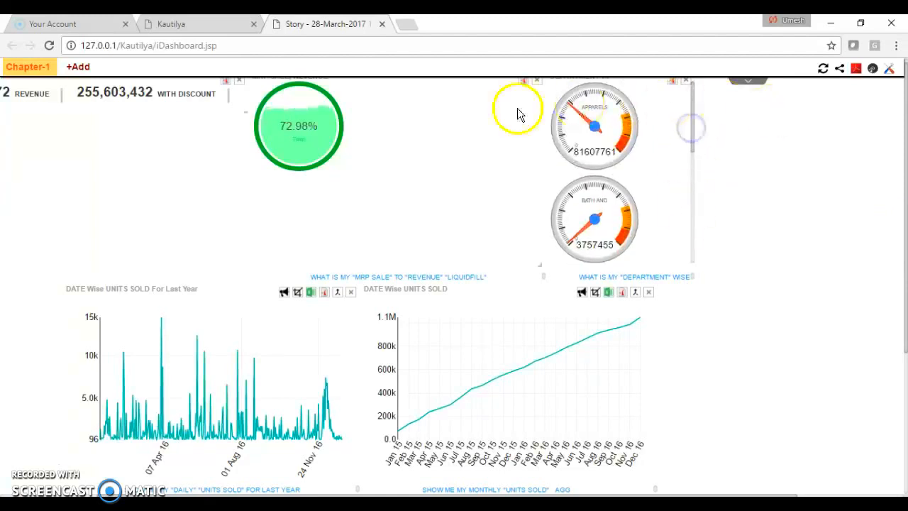
# - Move the MRP sale liquid gauge below the revenue tile and shrink its tile to fit around the gauge
pyautogui.moveTo(262, 78); pyautogui.dragTo(43, 142)
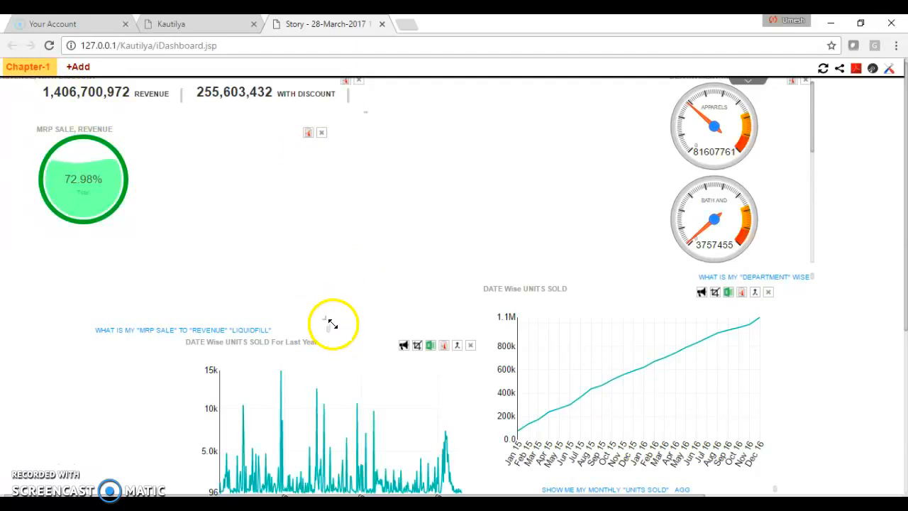
pyautogui.moveTo(333, 324); pyautogui.dragTo(150, 239)
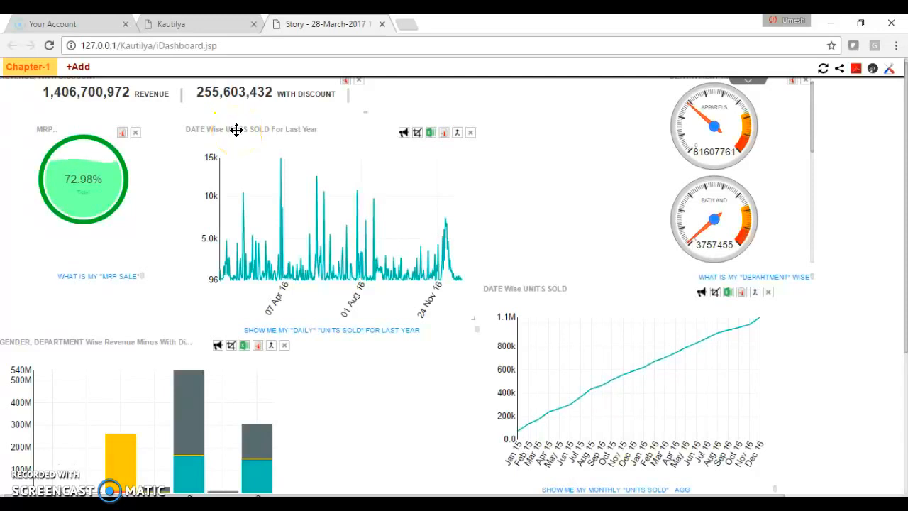
# - Move the daily units sold chart further down the story and place the MRP sale gauge directly beside the revenue tile
pyautogui.moveTo(236, 130); pyautogui.dragTo(222, 348)
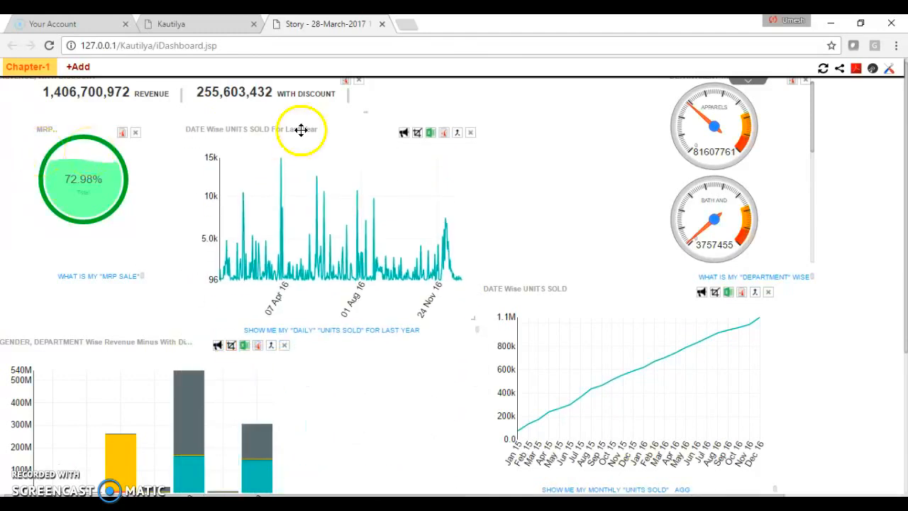
pyautogui.moveTo(288, 128); pyautogui.dragTo(387, 394)
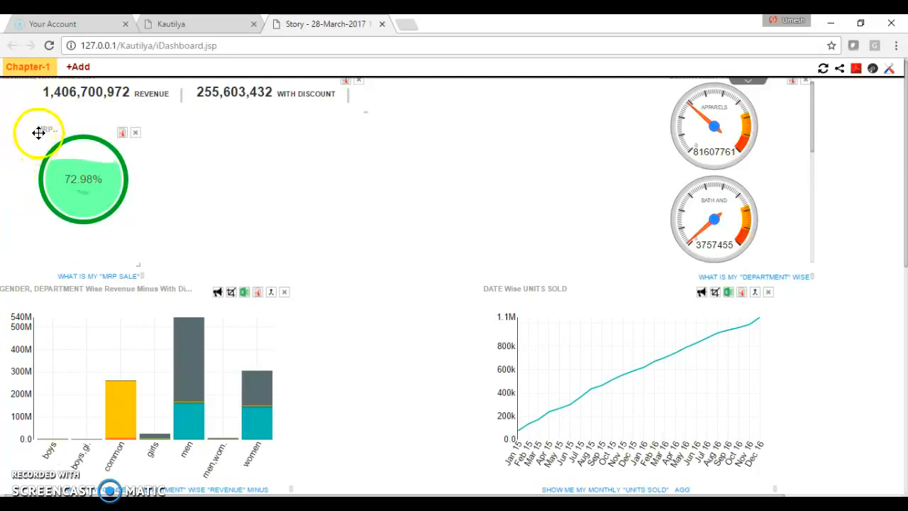
pyautogui.moveTo(38, 132); pyautogui.dragTo(381, 84)
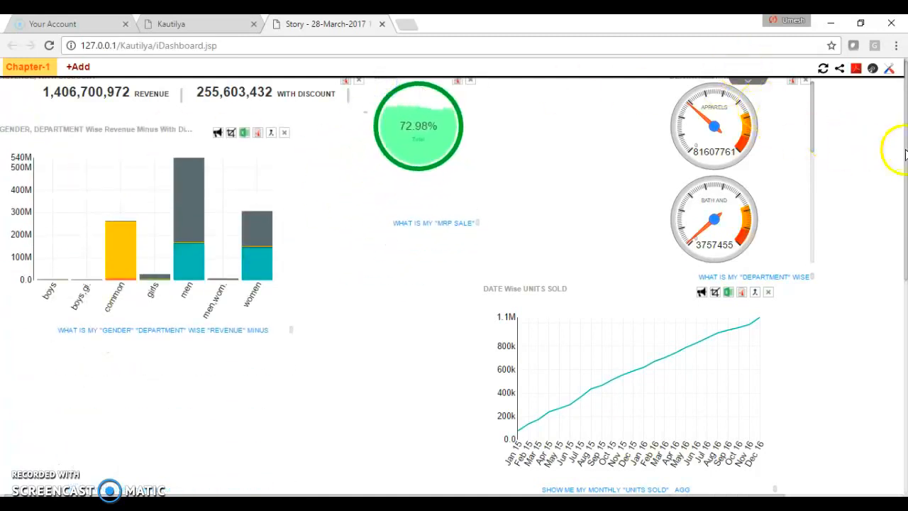
# - Place the department discount gauges next to the MRP sale gauge and resize their tile to fit all five in one row
pyautogui.moveTo(906, 152); pyautogui.dragTo(905, 135)
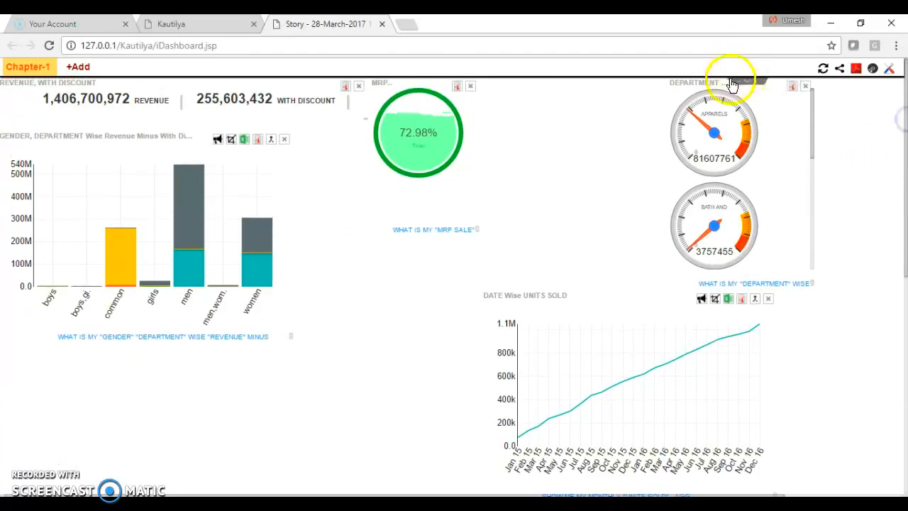
pyautogui.moveTo(705, 82); pyautogui.dragTo(564, 86)
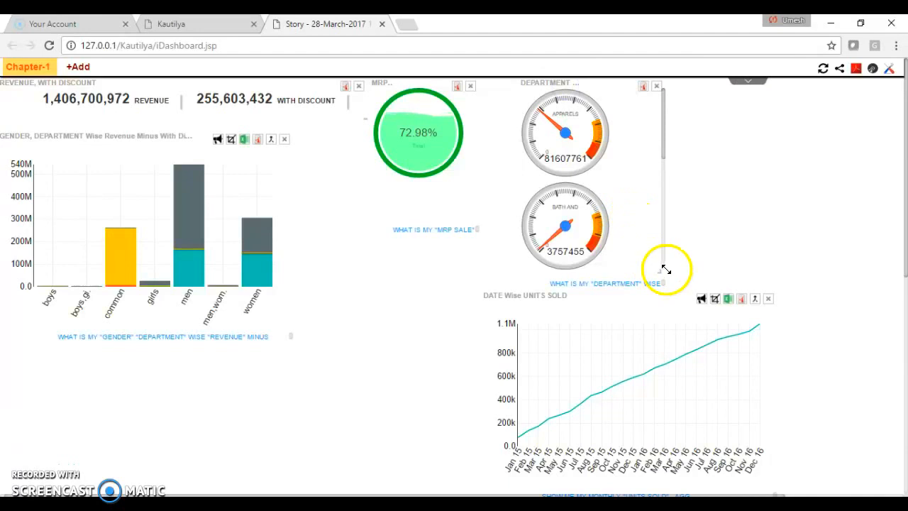
pyautogui.moveTo(666, 269); pyautogui.dragTo(755, 180)
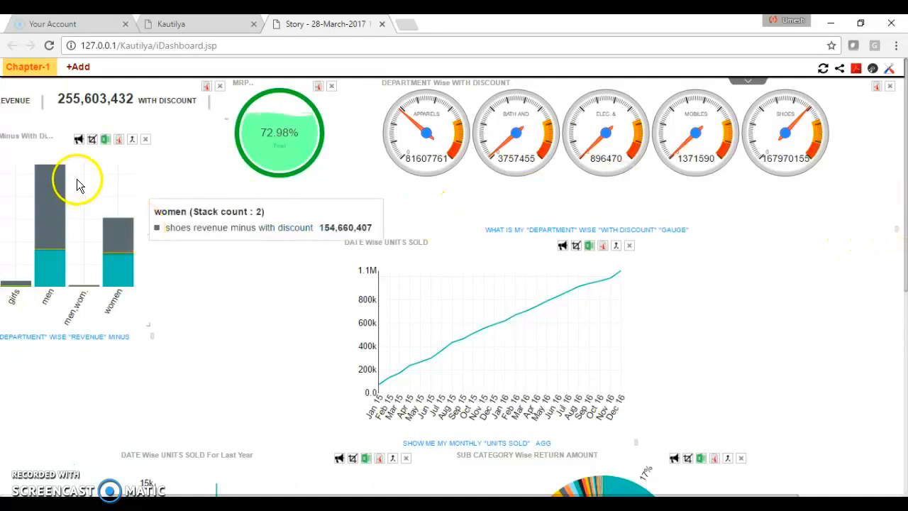
# - Shift the gender and department bar chart slightly right and place the daily units sold chart directly beneath it
pyautogui.moveTo(16, 136); pyautogui.dragTo(53, 138)
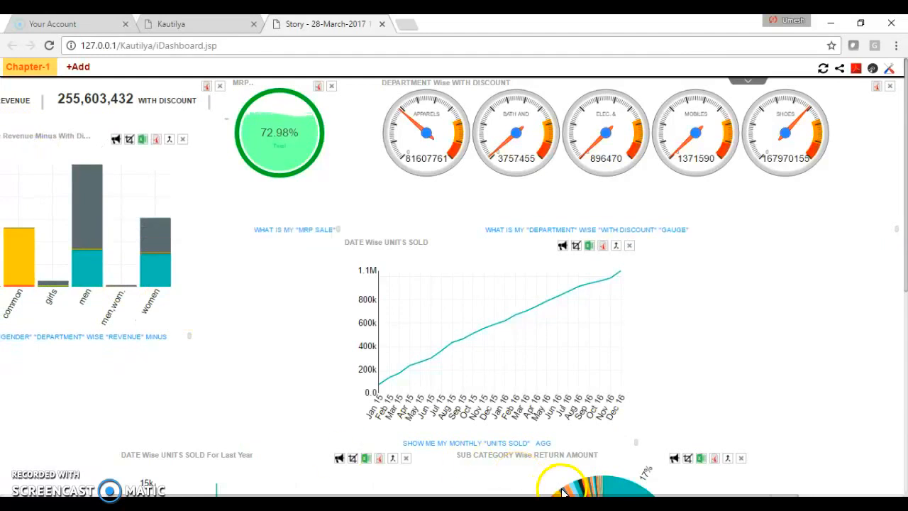
pyautogui.moveTo(563, 491)
pyautogui.moveTo(566, 495); pyautogui.dragTo(455, 495)
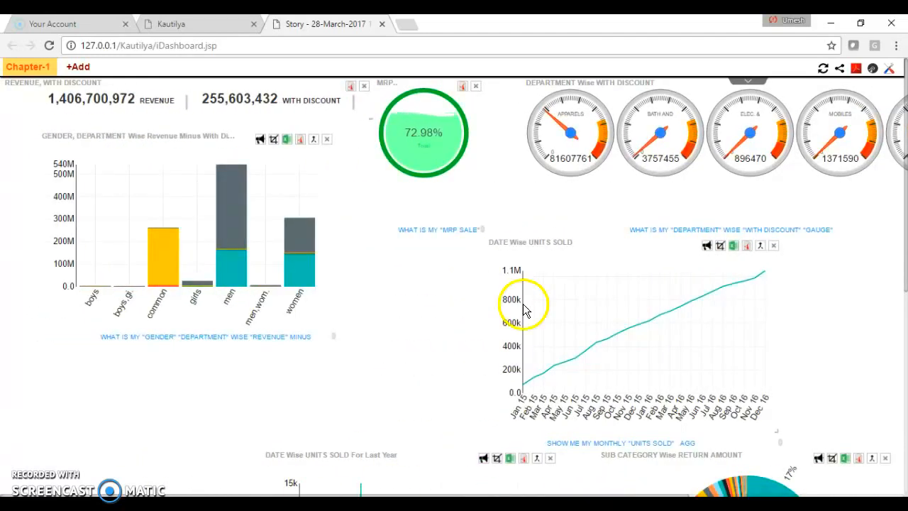
pyautogui.moveTo(296, 452); pyautogui.dragTo(55, 347)
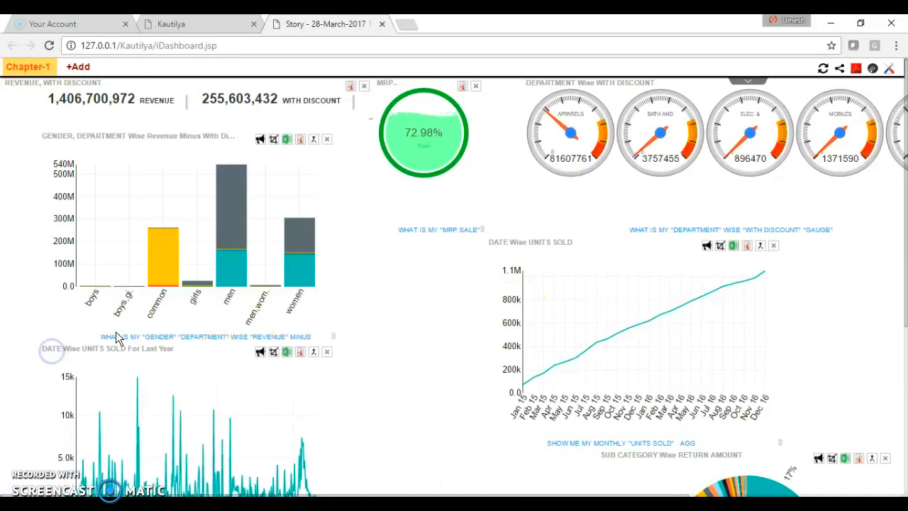
# - Place the monthly units sold chart, narrowed, under the MRP sale gauge with the sub category return amount donut beside it
pyautogui.moveTo(527, 242); pyautogui.dragTo(425, 262)
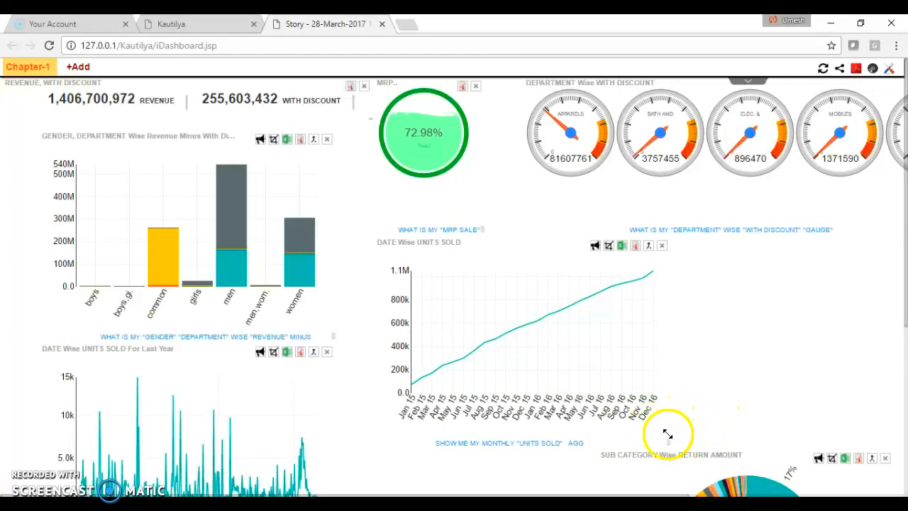
pyautogui.moveTo(667, 433); pyautogui.dragTo(613, 420)
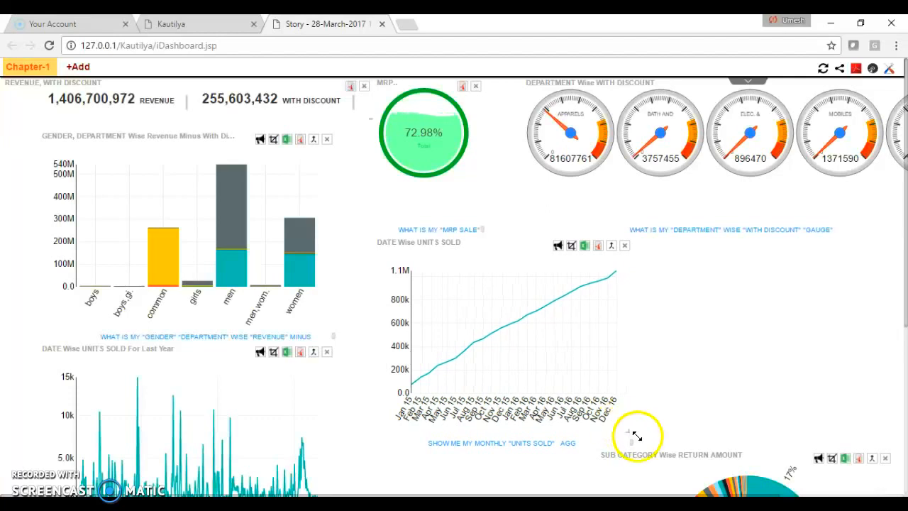
pyautogui.moveTo(648, 454); pyautogui.dragTo(691, 253)
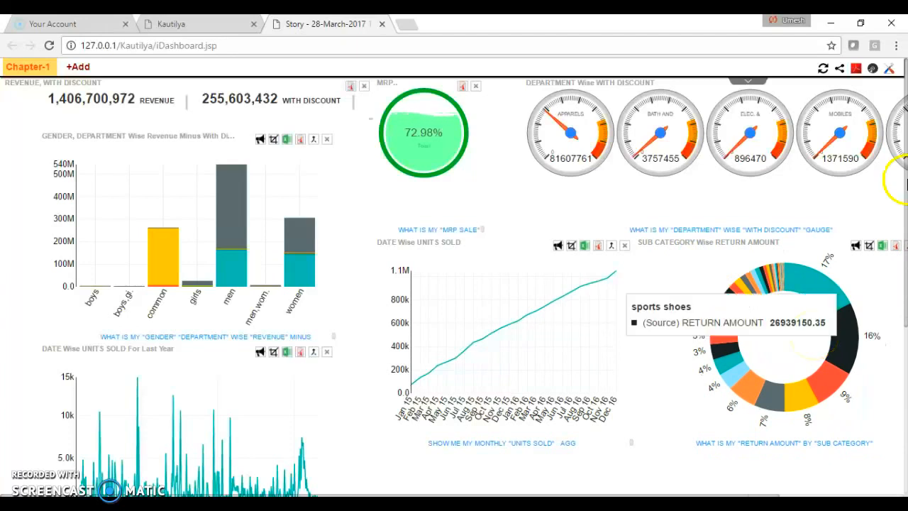
# - Set the story's top background color to dark green
pyautogui.click(890, 73)
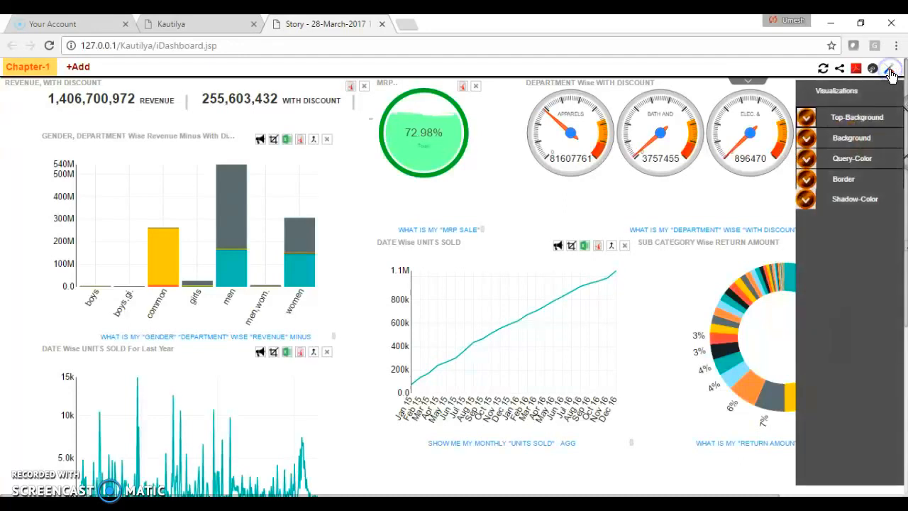
pyautogui.click(806, 119)
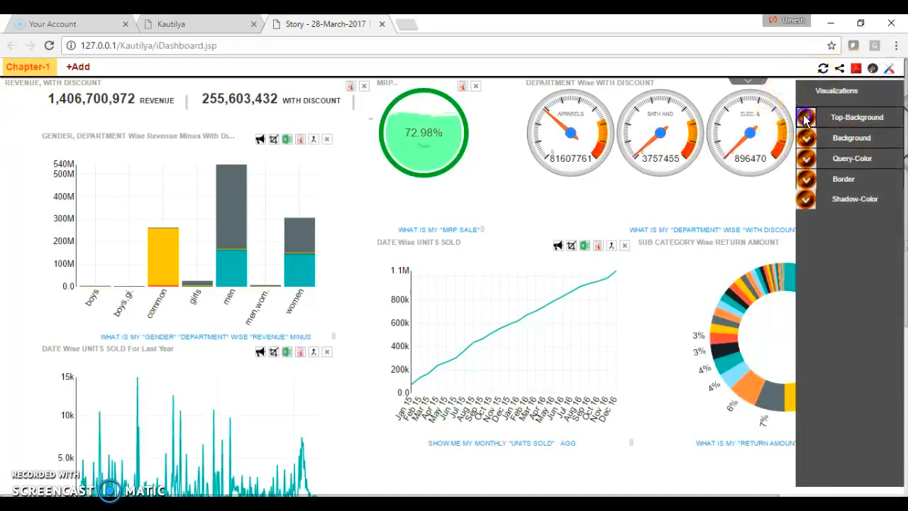
pyautogui.click(884, 140)
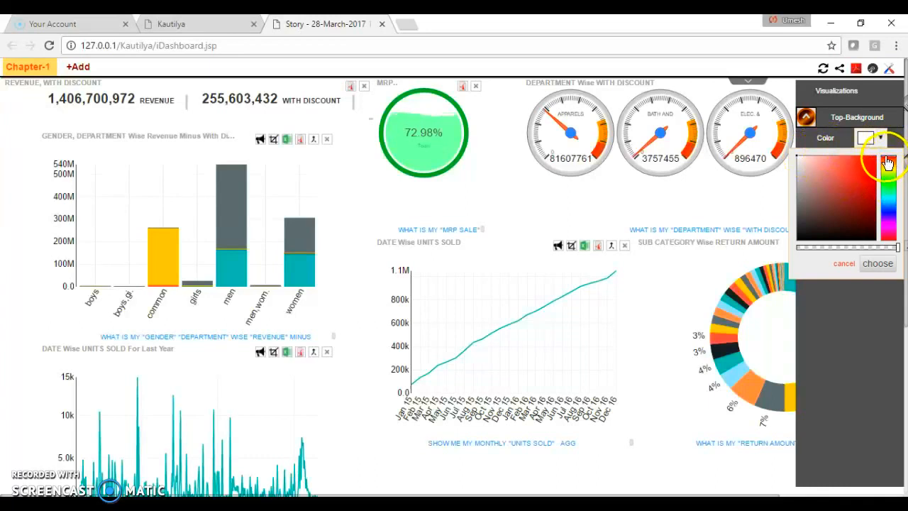
pyautogui.moveTo(886, 163); pyautogui.dragTo(886, 182)
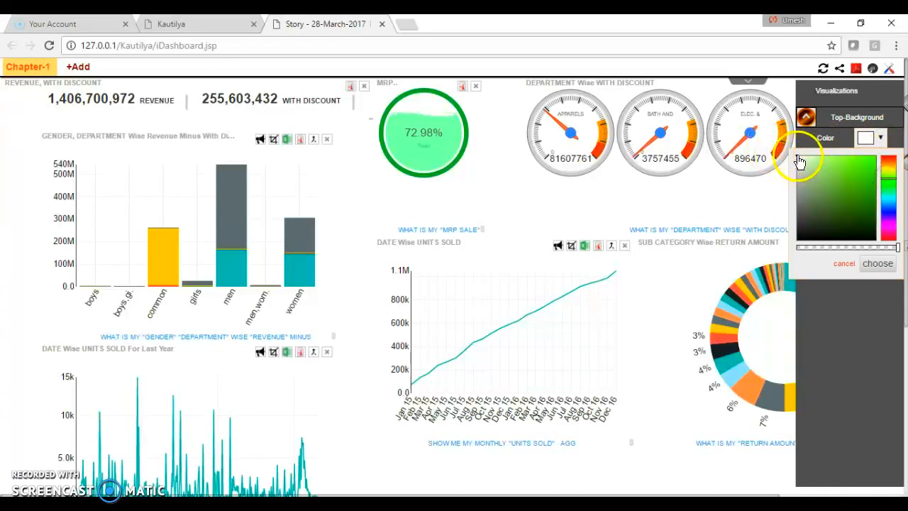
pyautogui.moveTo(798, 156); pyautogui.dragTo(861, 201)
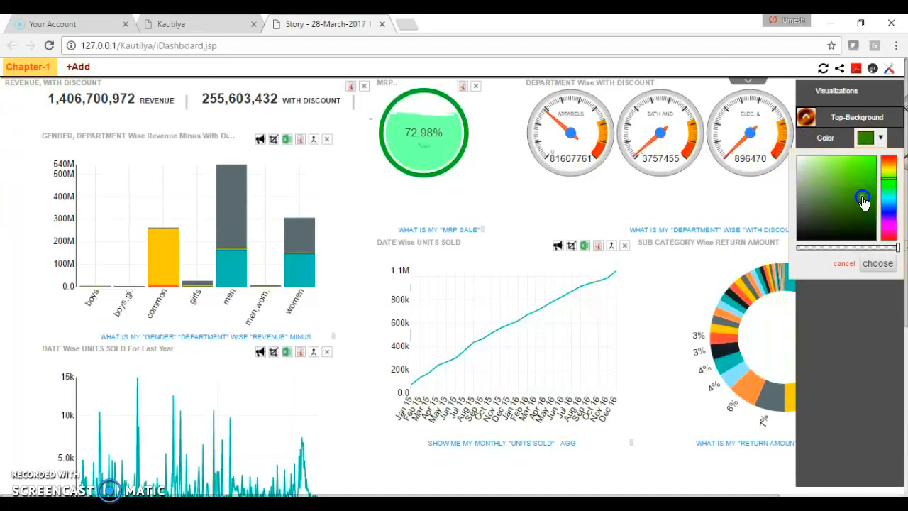
pyautogui.click(878, 263)
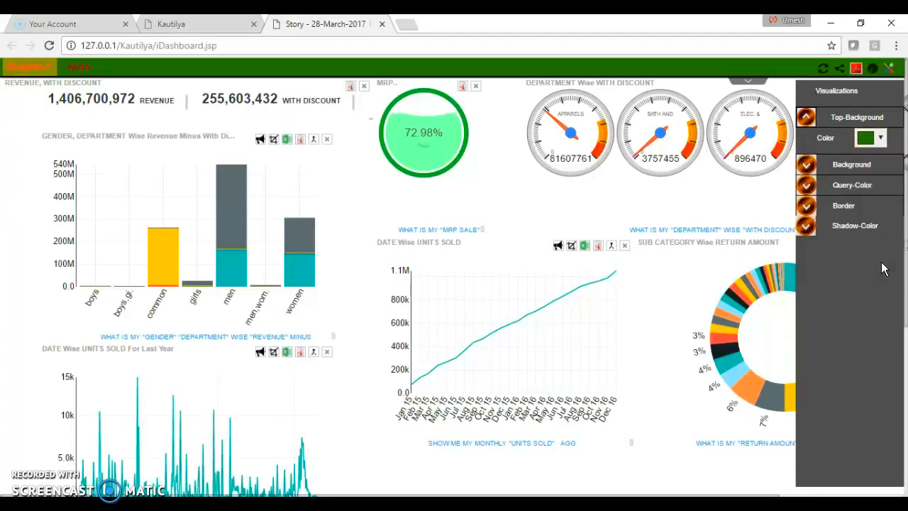
# - Apply the blurred yellow-green picture from the background image gallery as the story's background
pyautogui.click(806, 165)
pyautogui.click(879, 185)
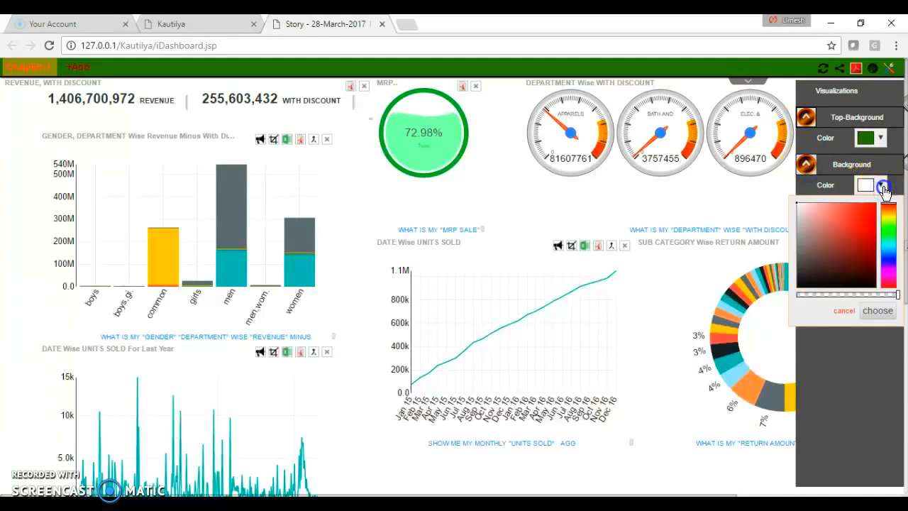
pyautogui.click(882, 187)
pyautogui.click(832, 226)
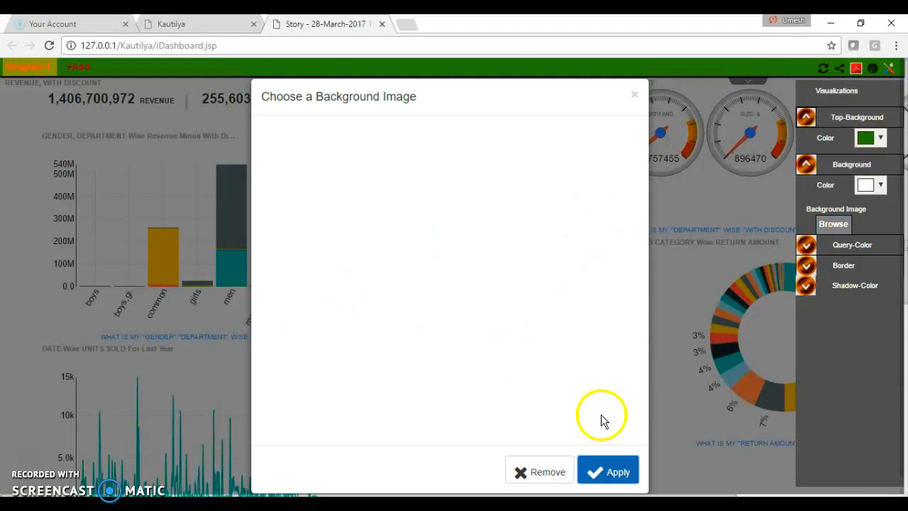
pyautogui.click(546, 474)
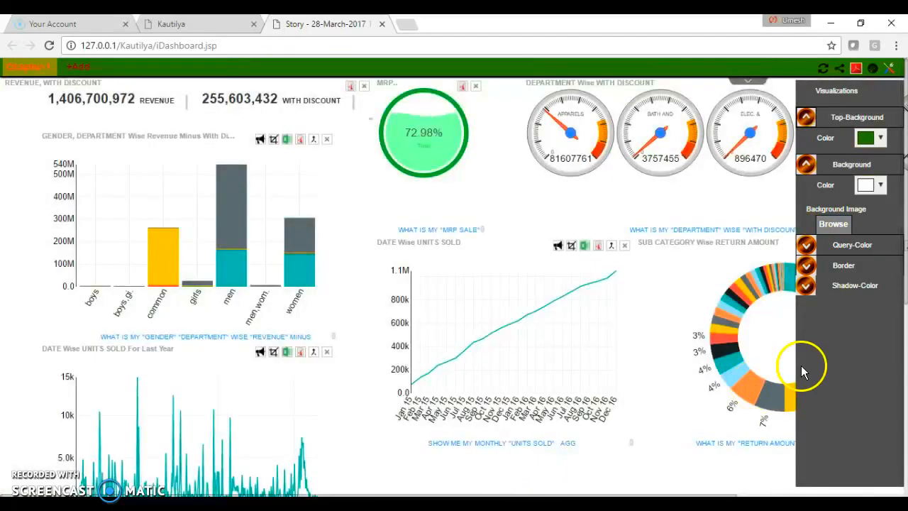
pyautogui.click(827, 231)
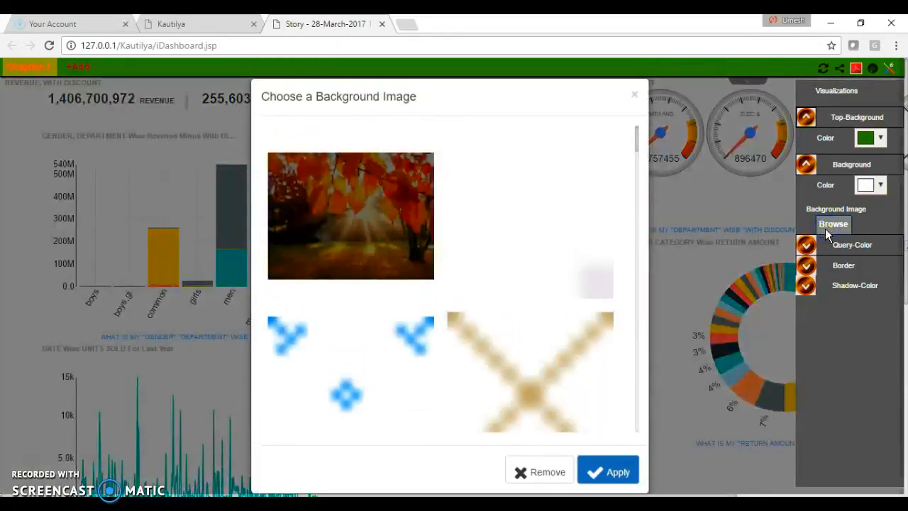
pyautogui.moveTo(638, 147); pyautogui.dragTo(642, 206)
pyautogui.click(488, 204)
pyautogui.click(606, 471)
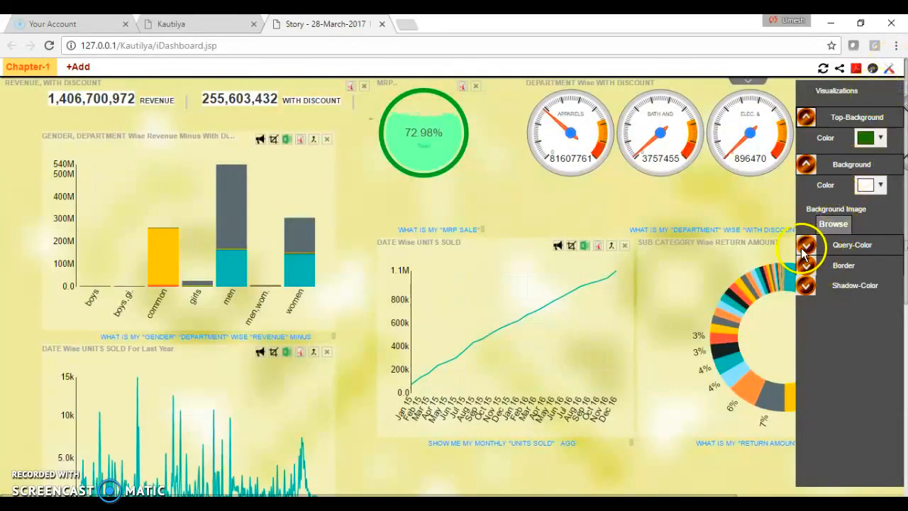
# - Set the tiles' shadow color to light pink and close the visualization settings
pyautogui.click(805, 286)
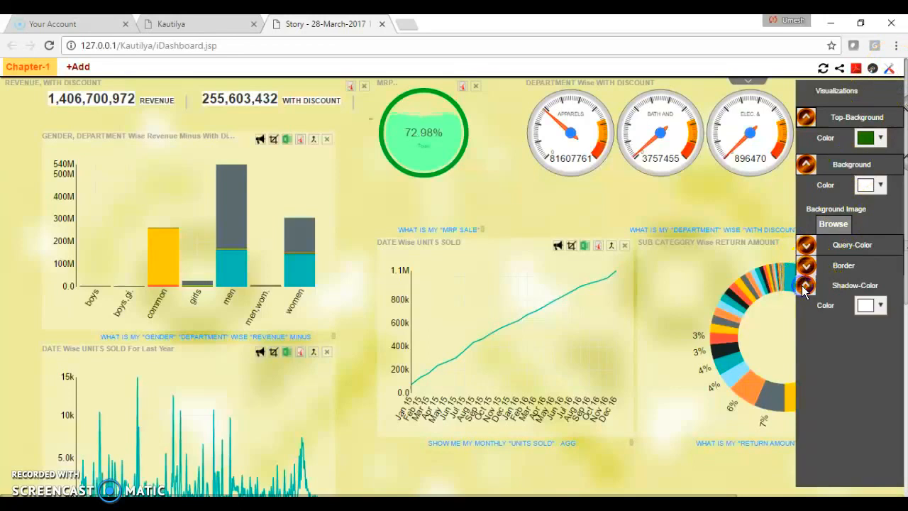
pyautogui.click(878, 307)
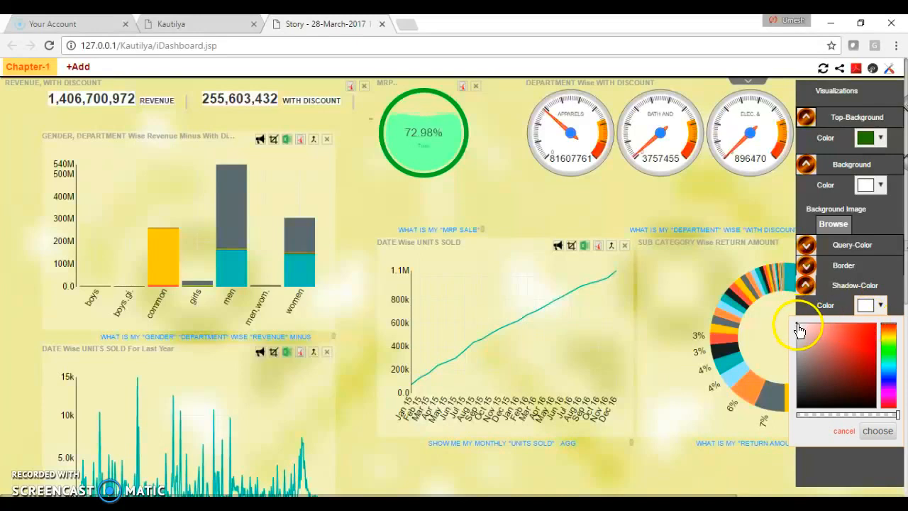
pyautogui.click(867, 430)
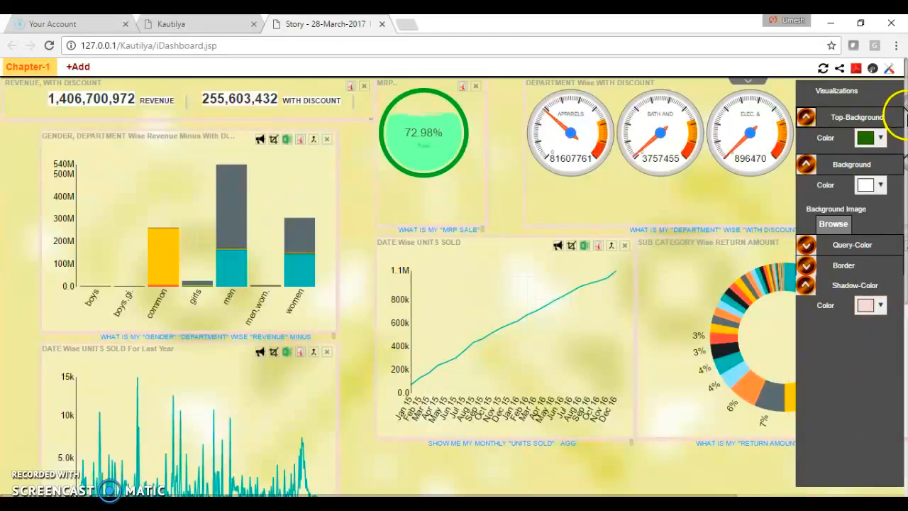
pyautogui.click(895, 67)
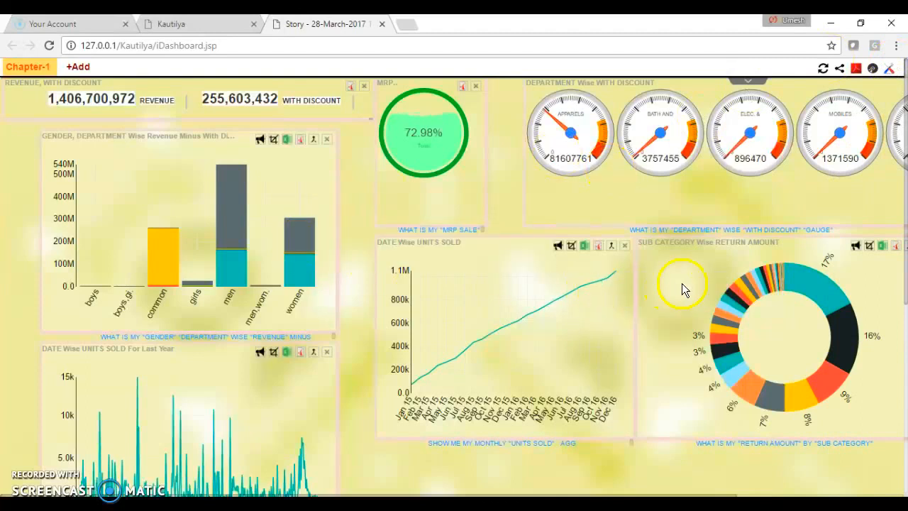
# - Filter the story by formal shoes, full sleeves sweatshirts and a few other sub categories selected in the return amount donut
pyautogui.moveTo(818, 288)
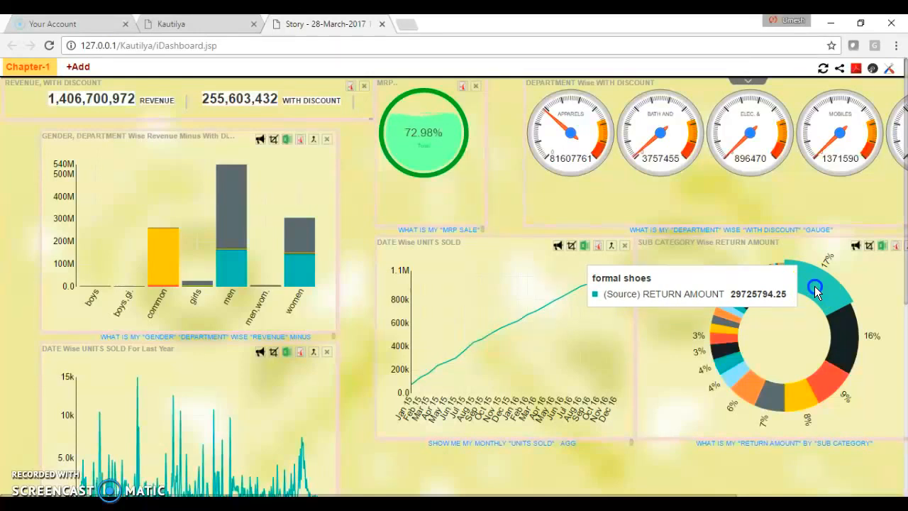
pyautogui.click(814, 286)
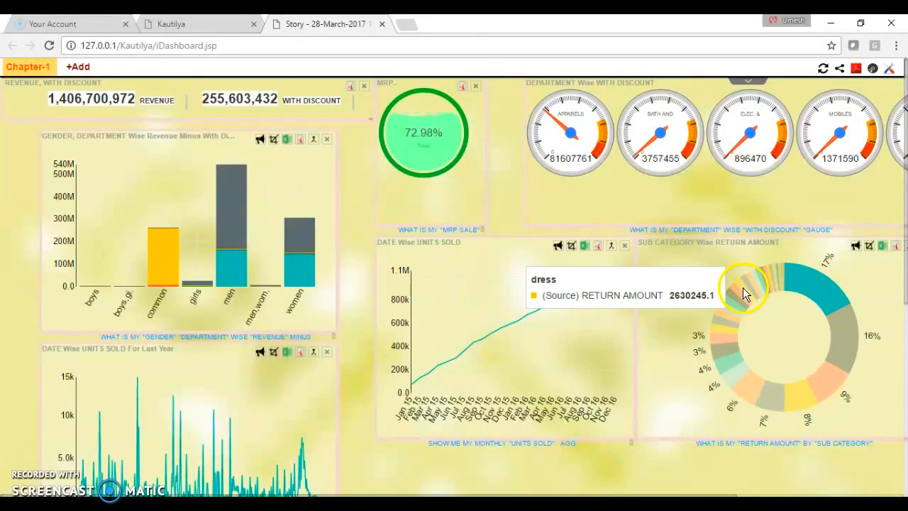
pyautogui.click(732, 310)
pyautogui.click(730, 355)
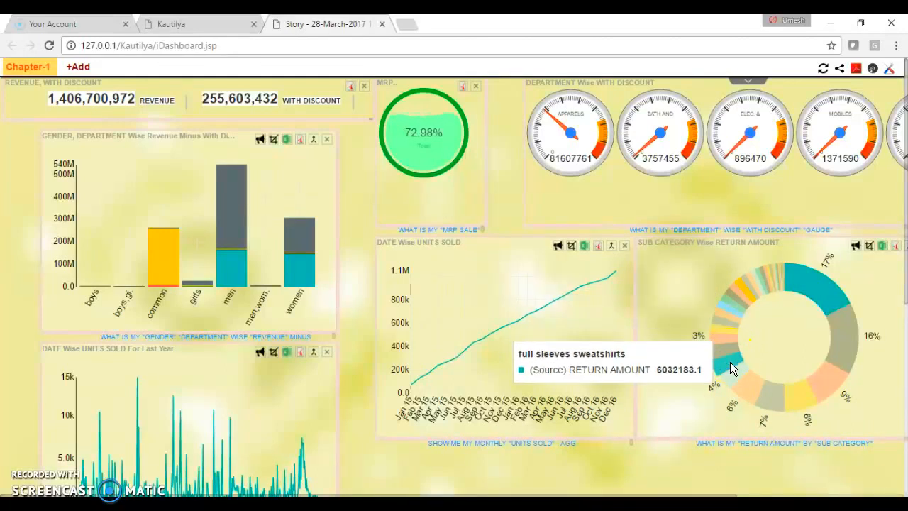
pyautogui.click(758, 291)
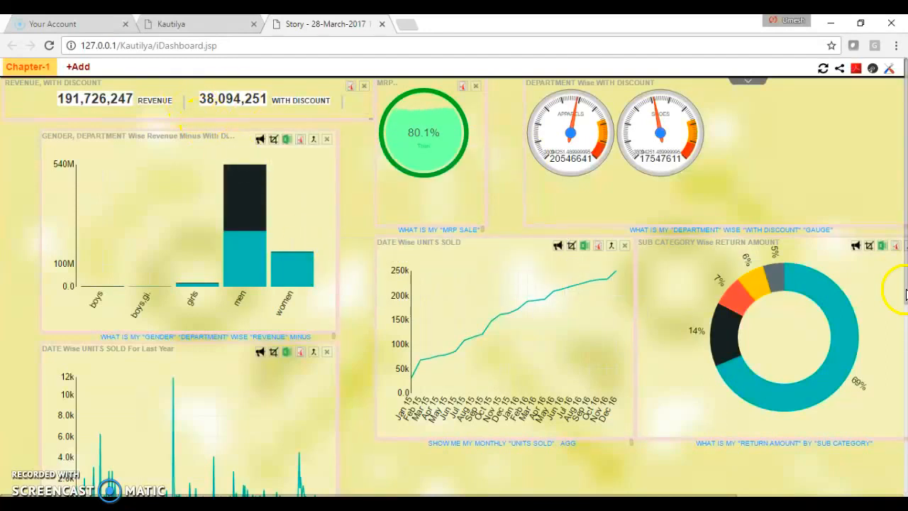
pyautogui.moveTo(906, 294); pyautogui.dragTo(899, 223)
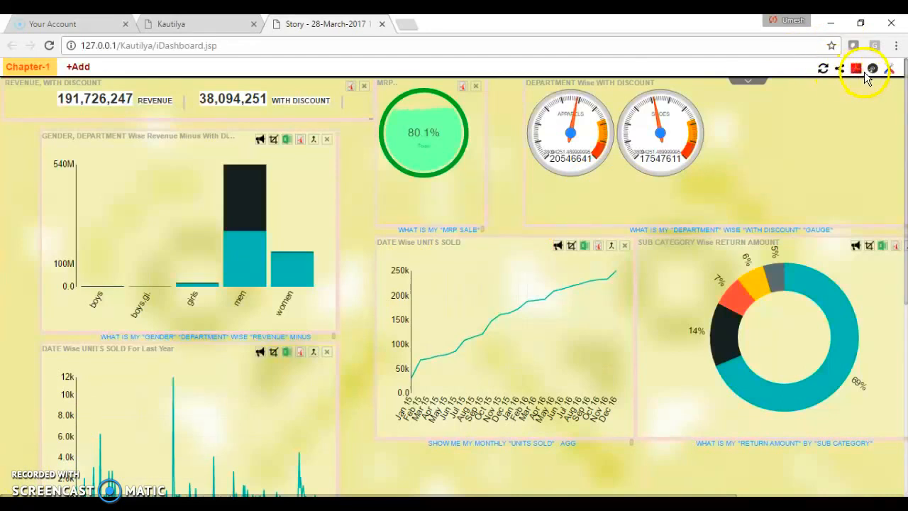
# - View the list of saved pinboards on the Kautilya search page and return to the story
pyautogui.click(199, 24)
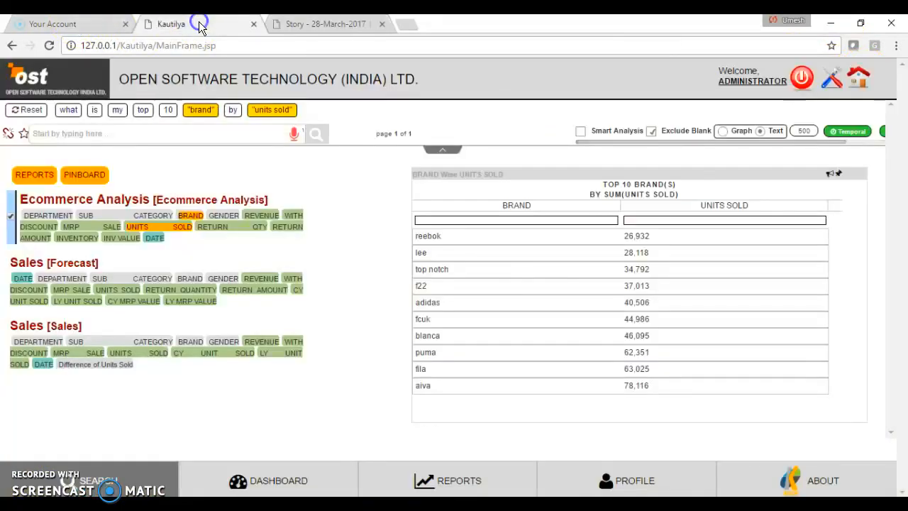
pyautogui.click(91, 176)
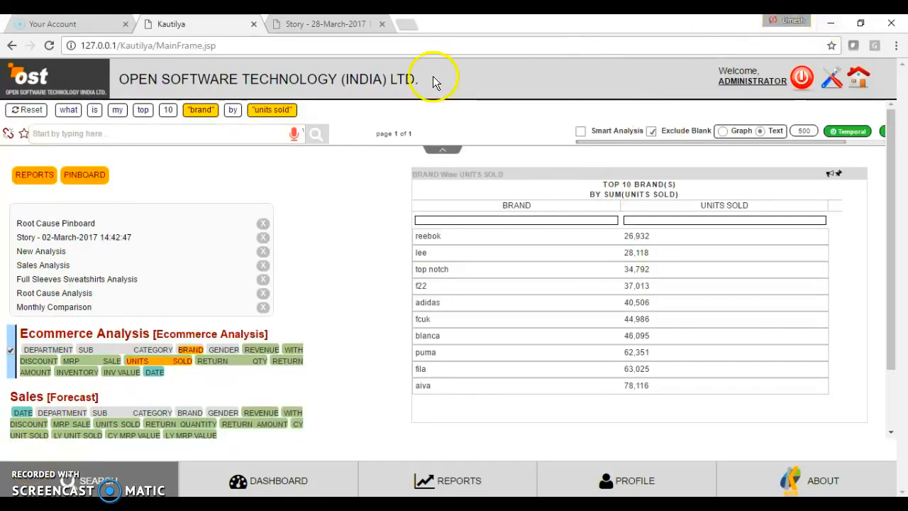
pyautogui.click(309, 24)
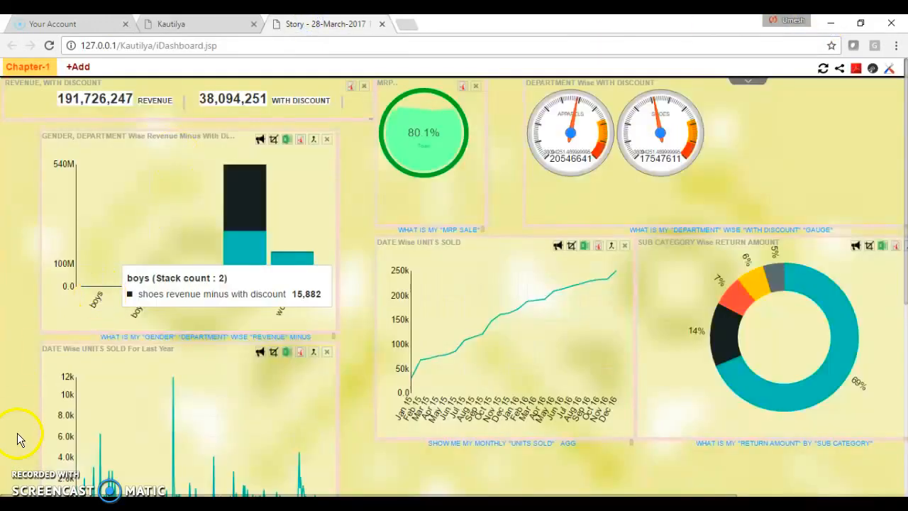